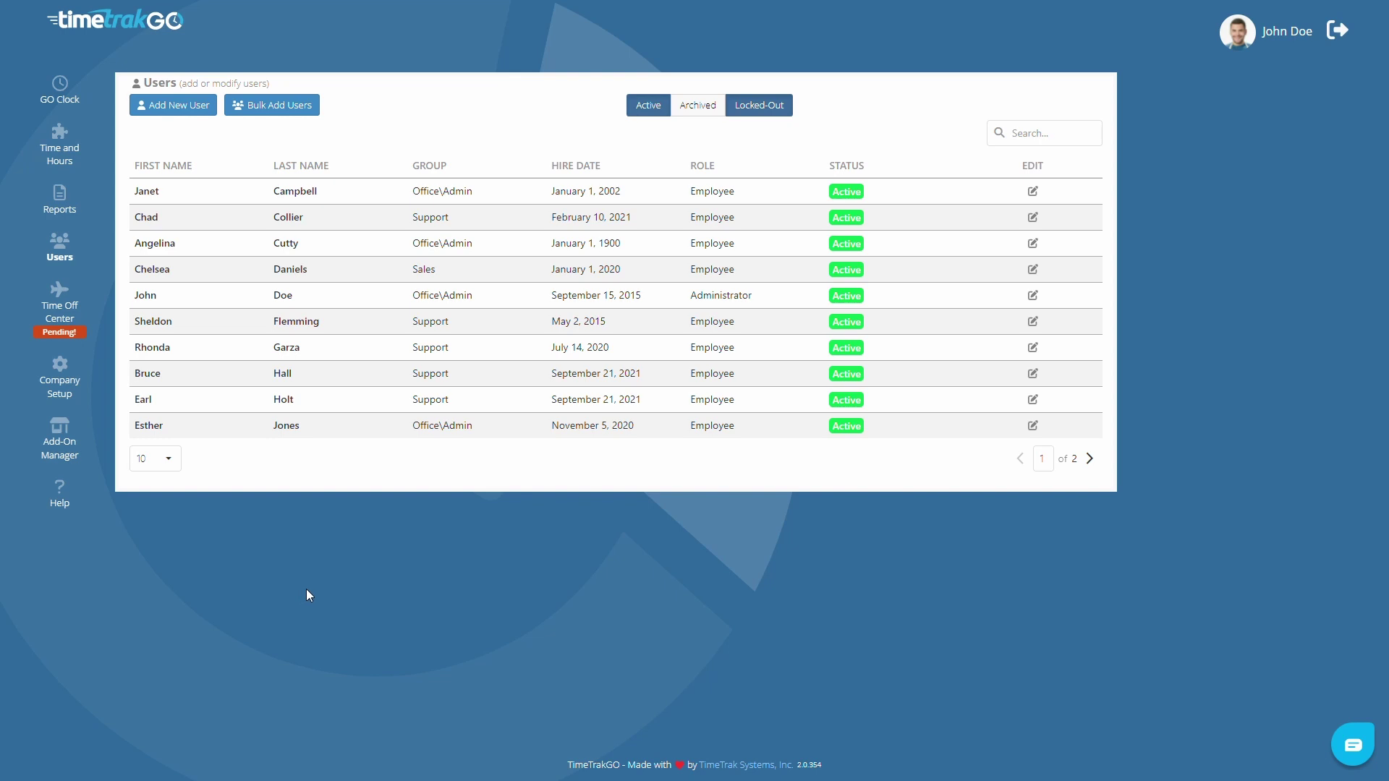
Go to the Time and Hours time card for Apr 18–24, 2022
left_click(76, 157)
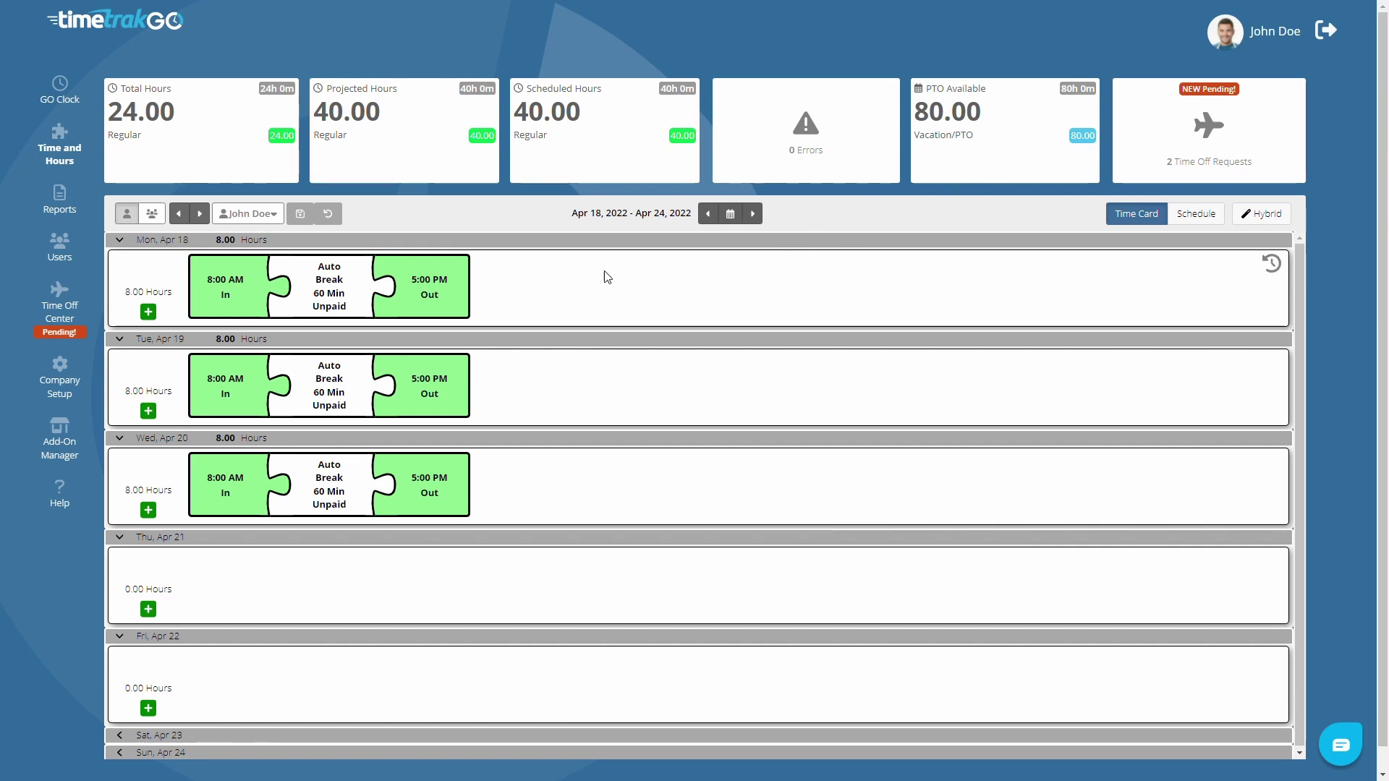
Show the group time card for all 11 users, then return to the Single User view
left_click(155, 216)
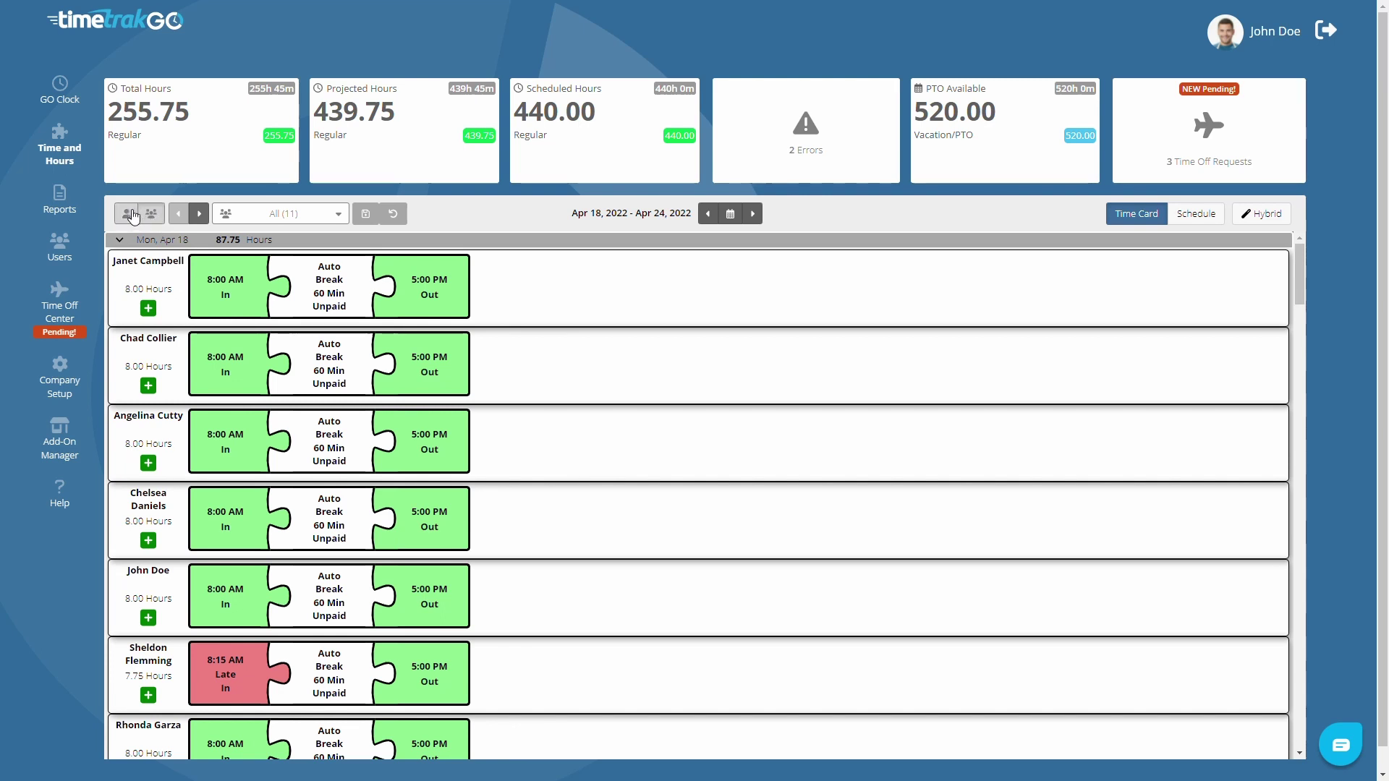
left_click(133, 215)
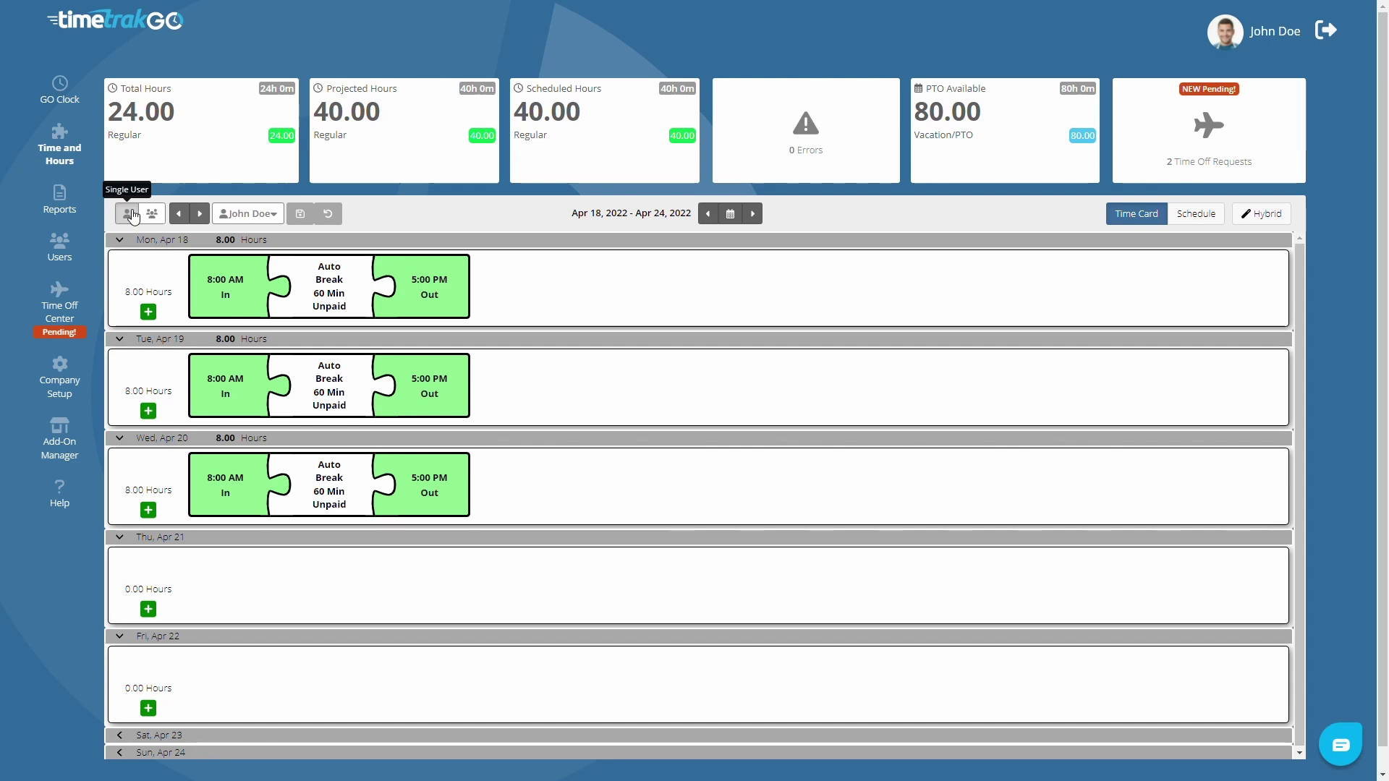
Load another employee's time card from the user list and show the Apr 11–17, 2022 week
left_click(201, 214)
left_click(201, 215)
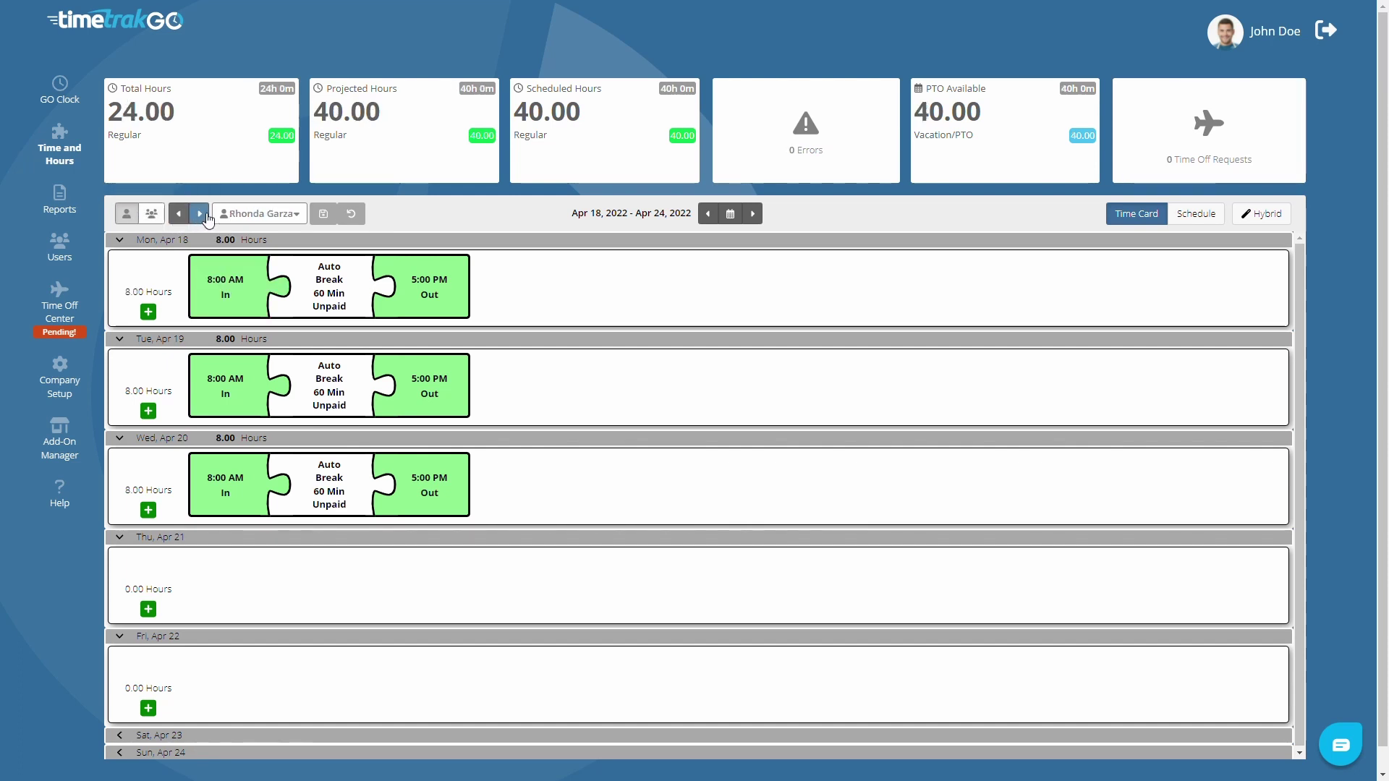
left_click(302, 215)
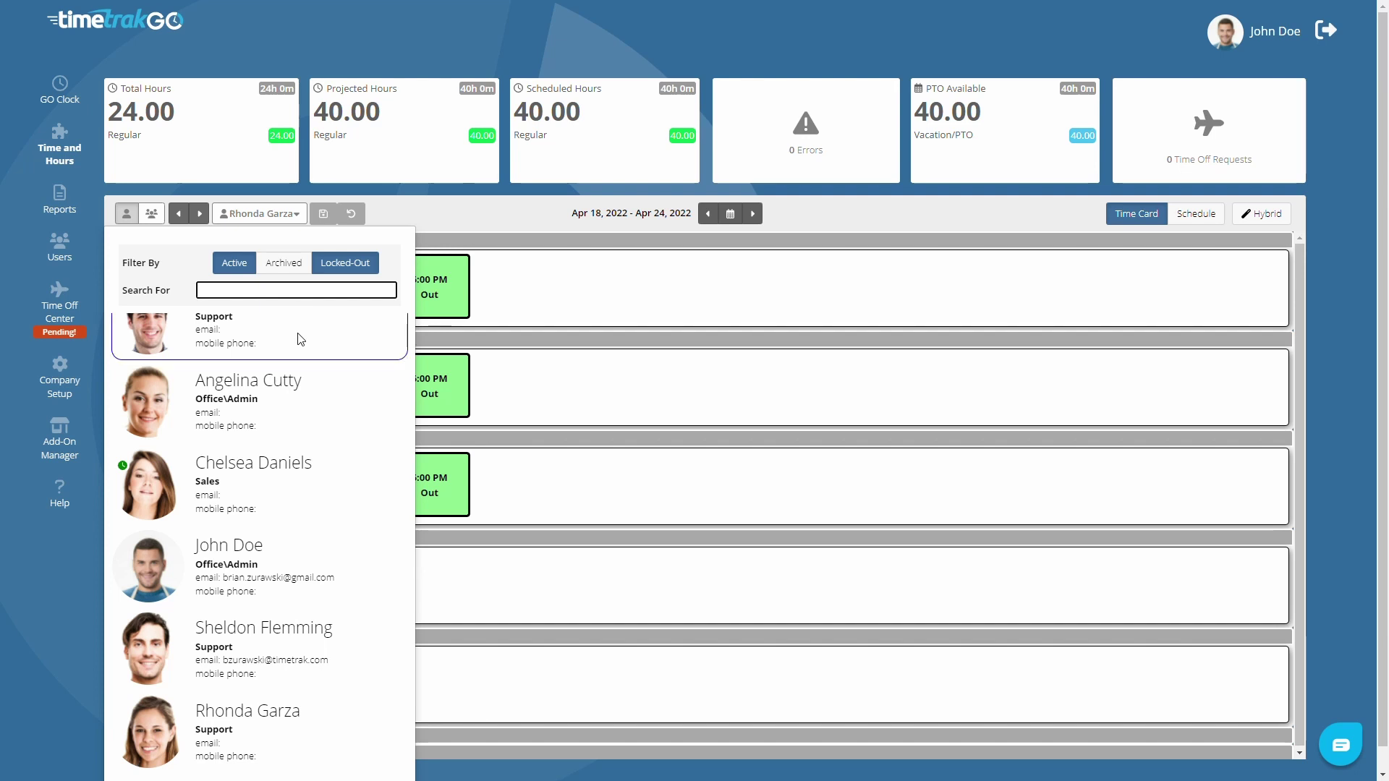
left_click(303, 479)
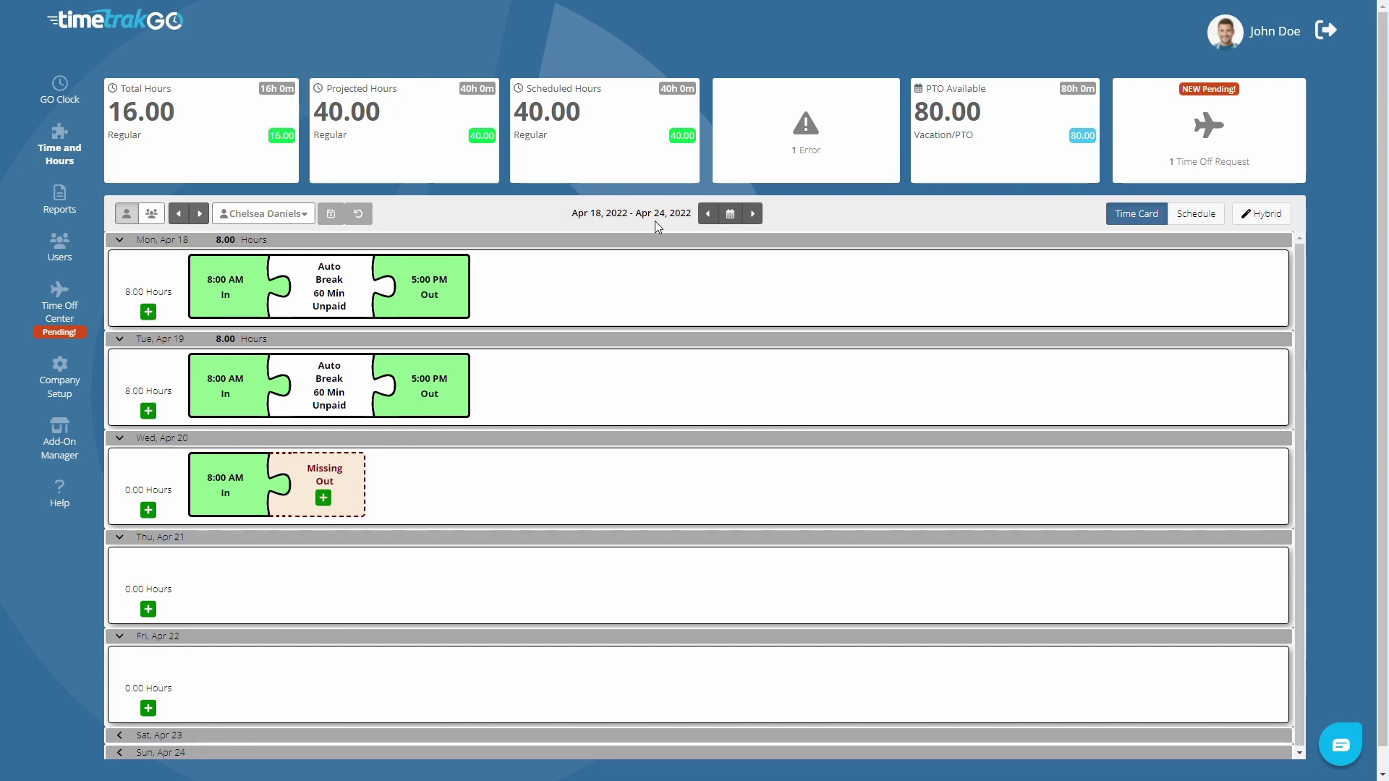
left_click(709, 214)
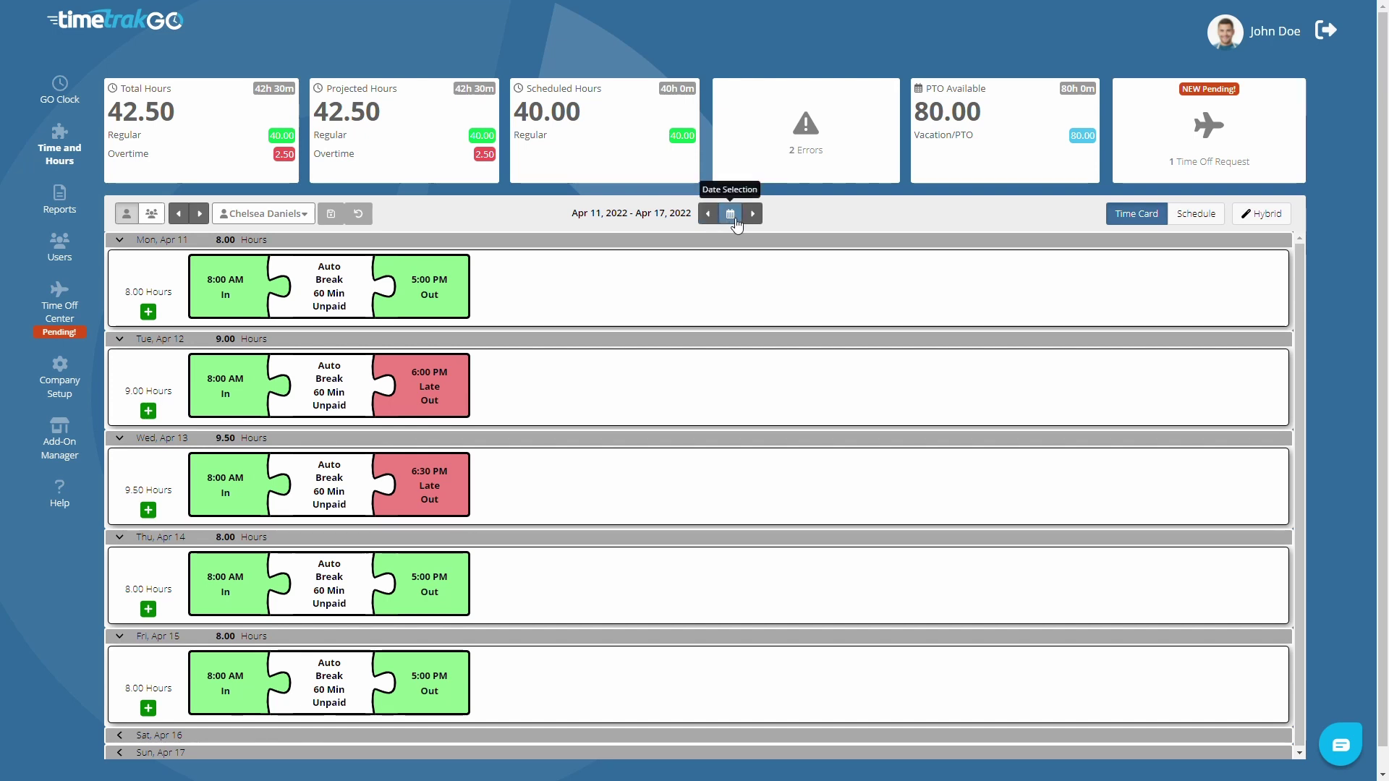
Set the date range to This Pay Period, Apr 18–24, 2022
left_click(731, 215)
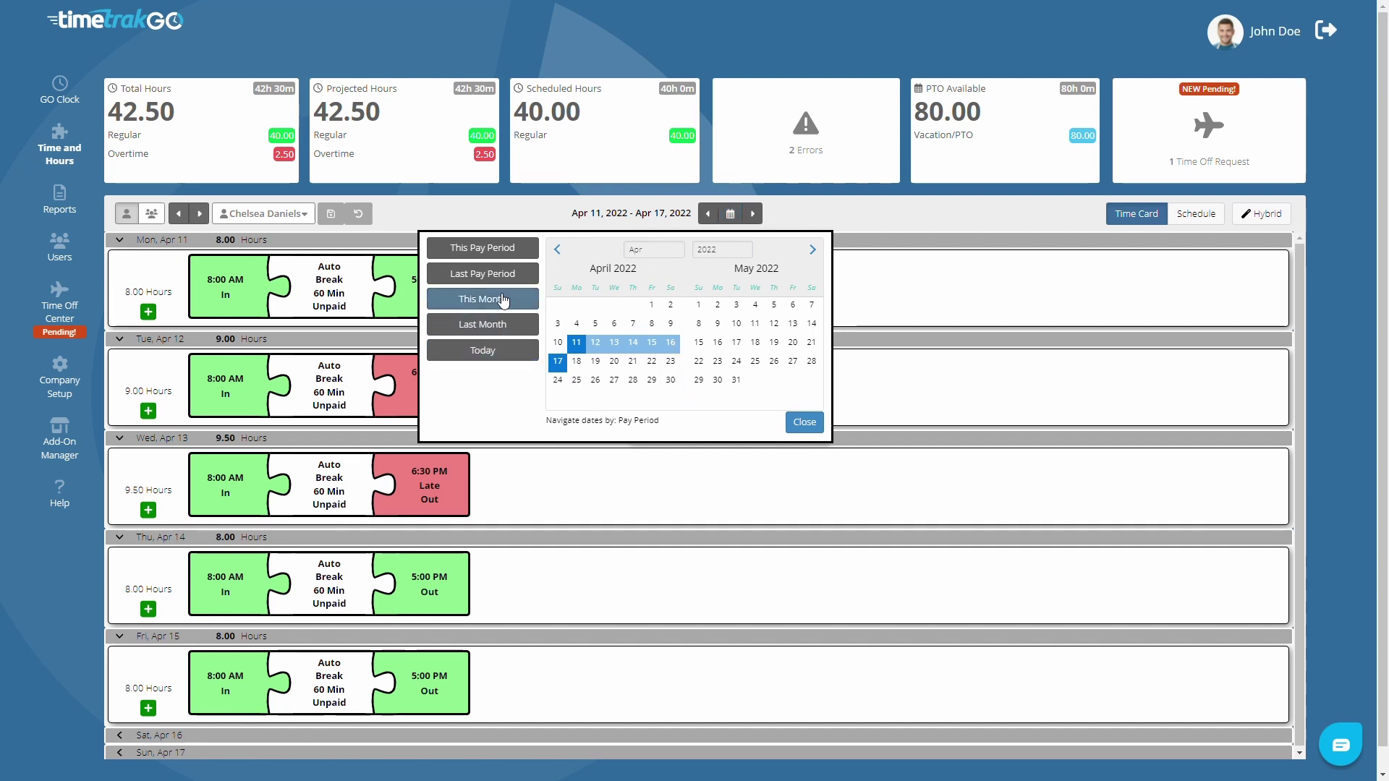
left_click(488, 250)
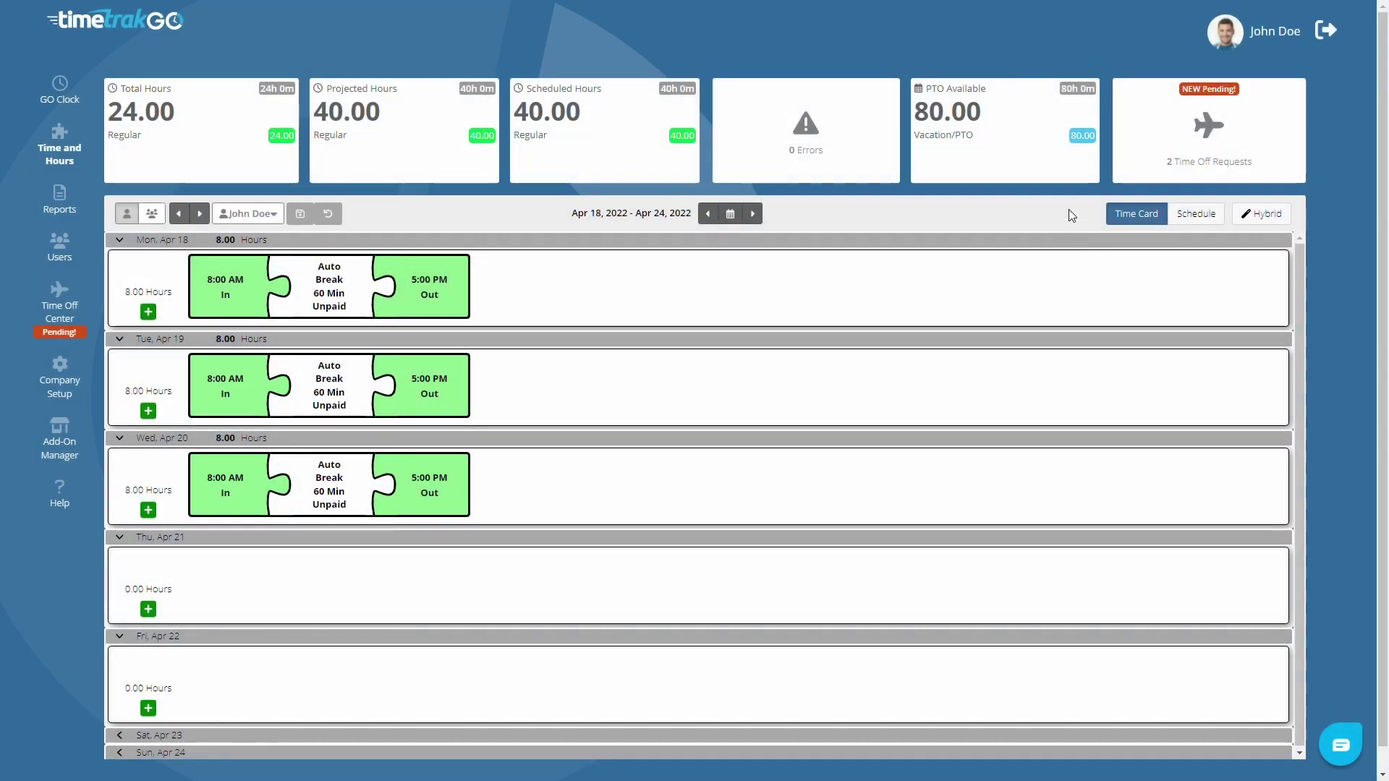
Switch to the Hybrid view that shows punches together with the 8:00 AM–5:00 PM scheduled shifts
left_click(1196, 215)
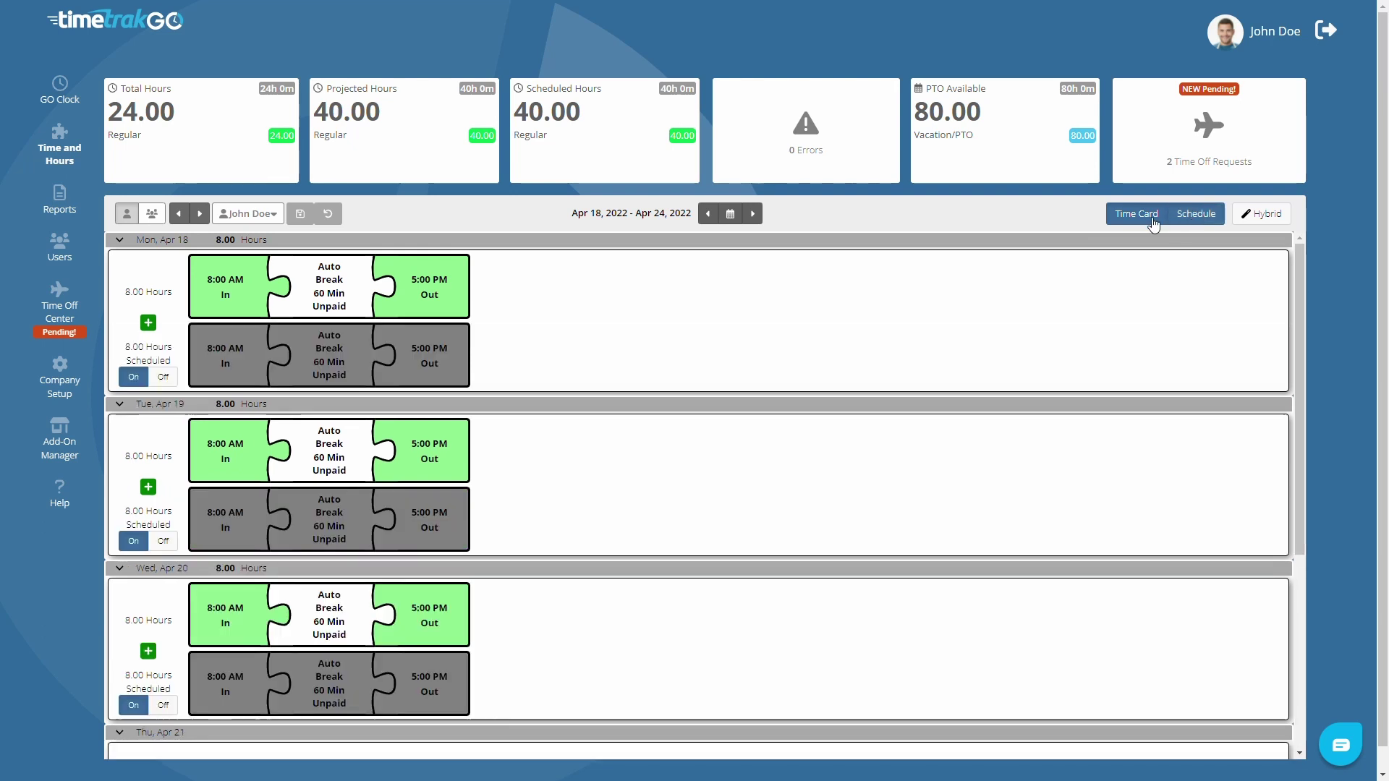
left_click(1201, 219)
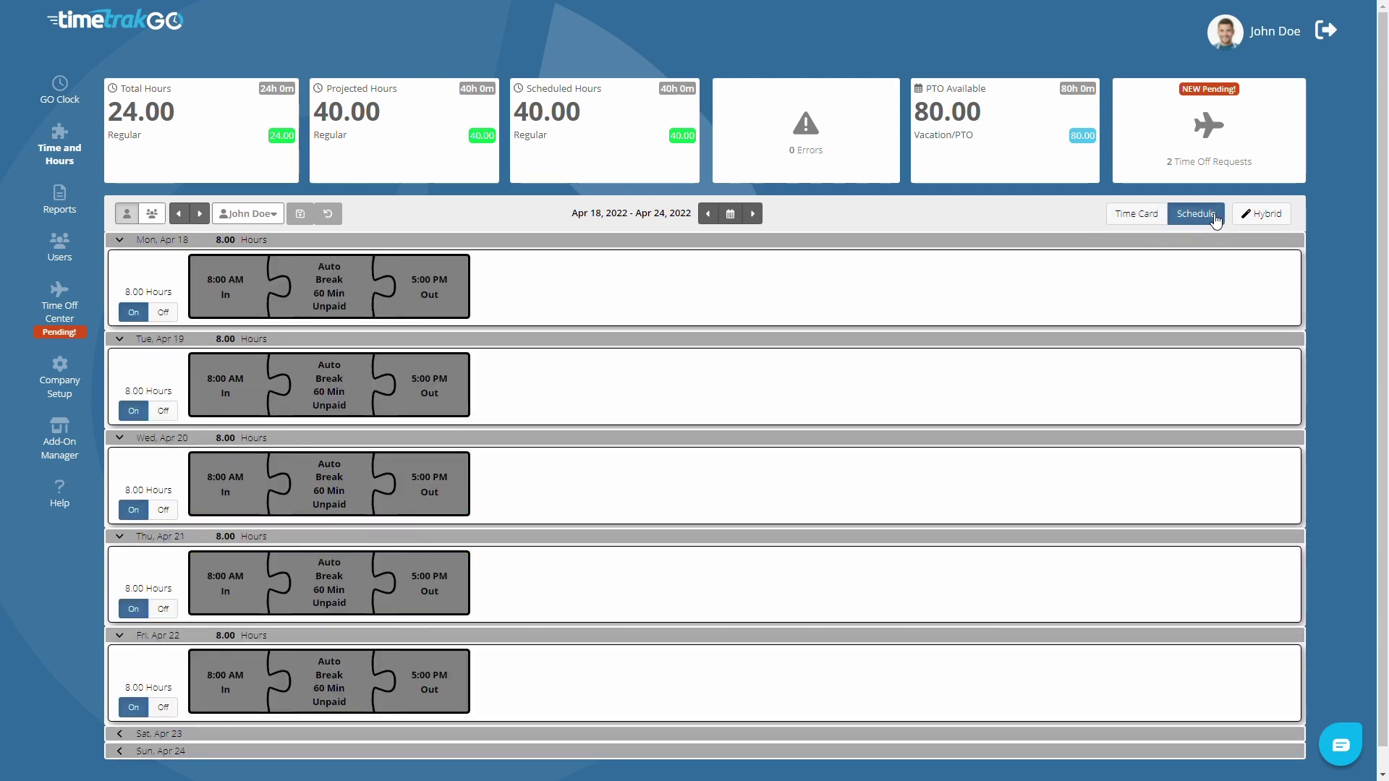
left_click(1244, 219)
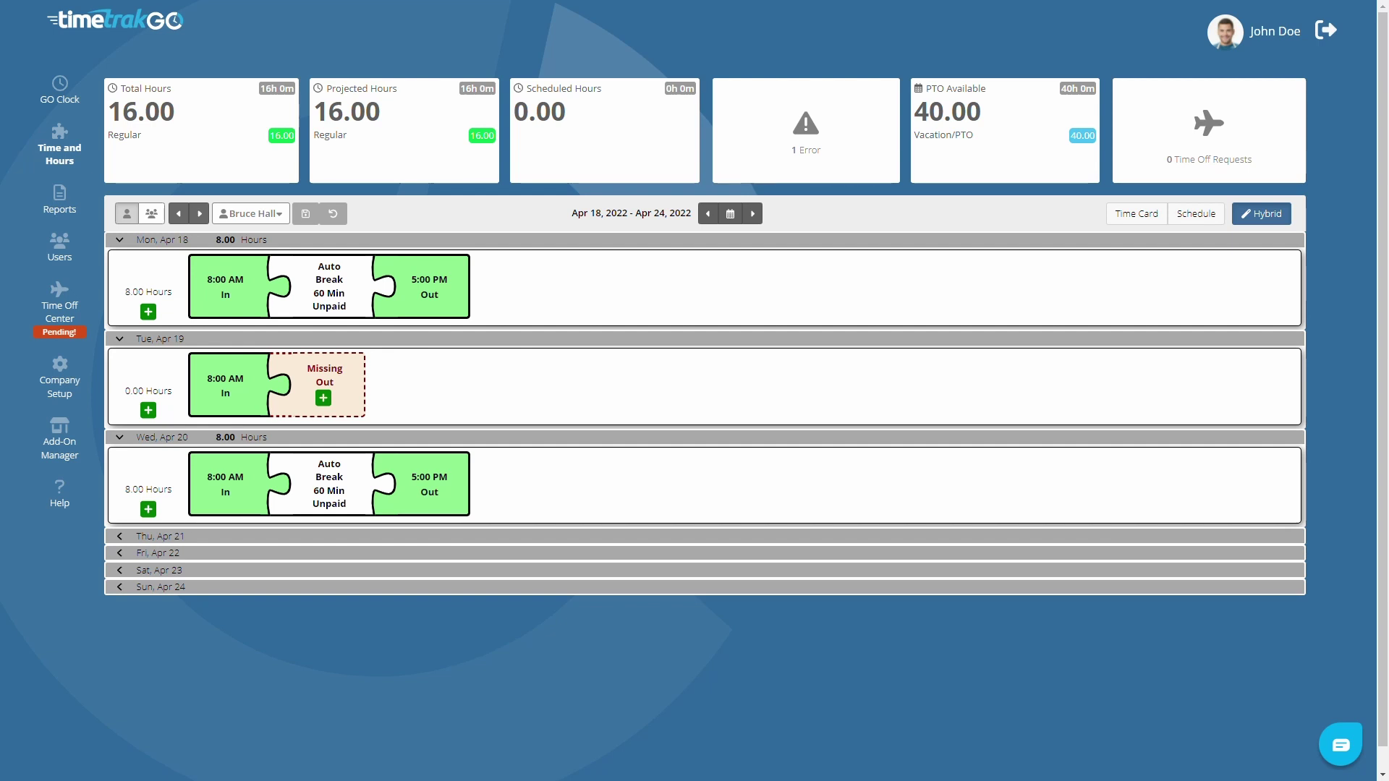
Add a 5:00 PM out punch to Tuesday, Apr 19, save, and go to the next employee
left_click(324, 398)
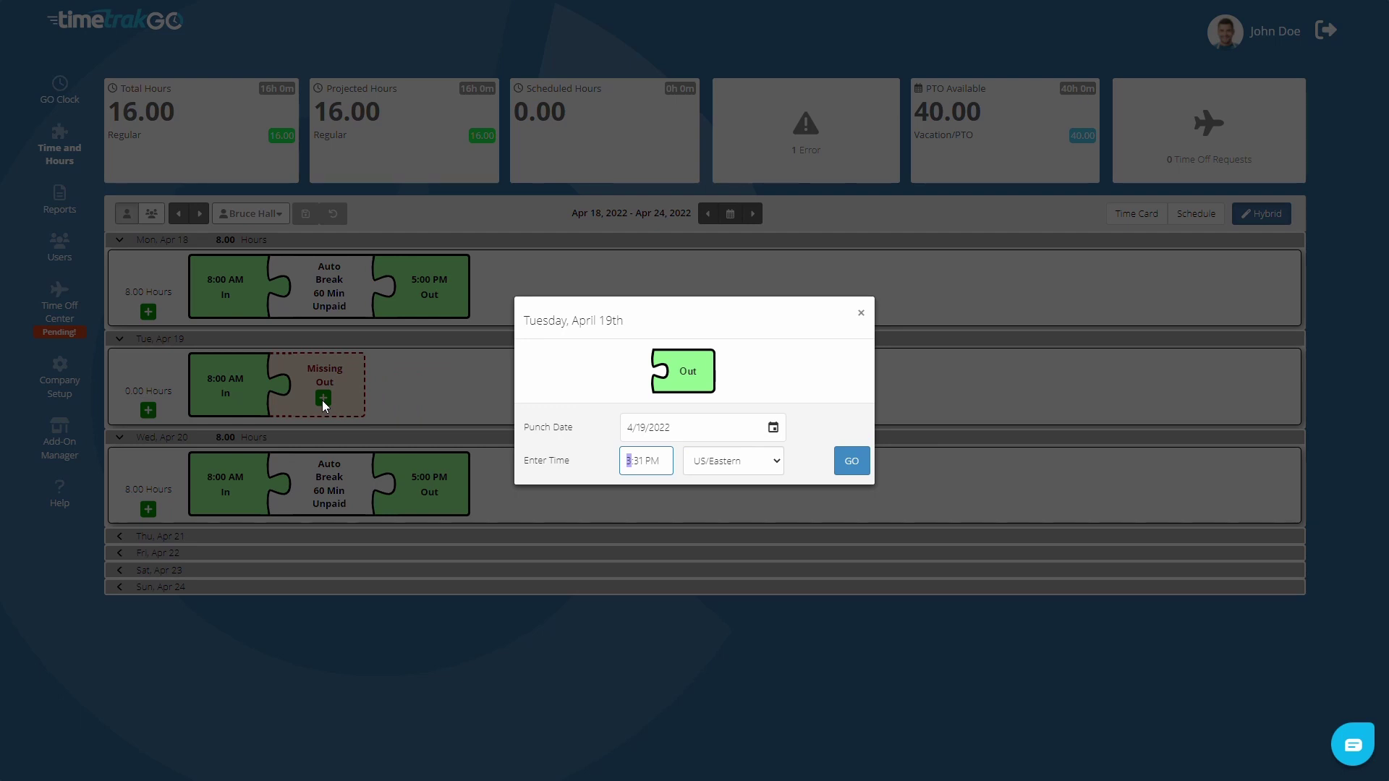
type("50")
left_click(851, 468)
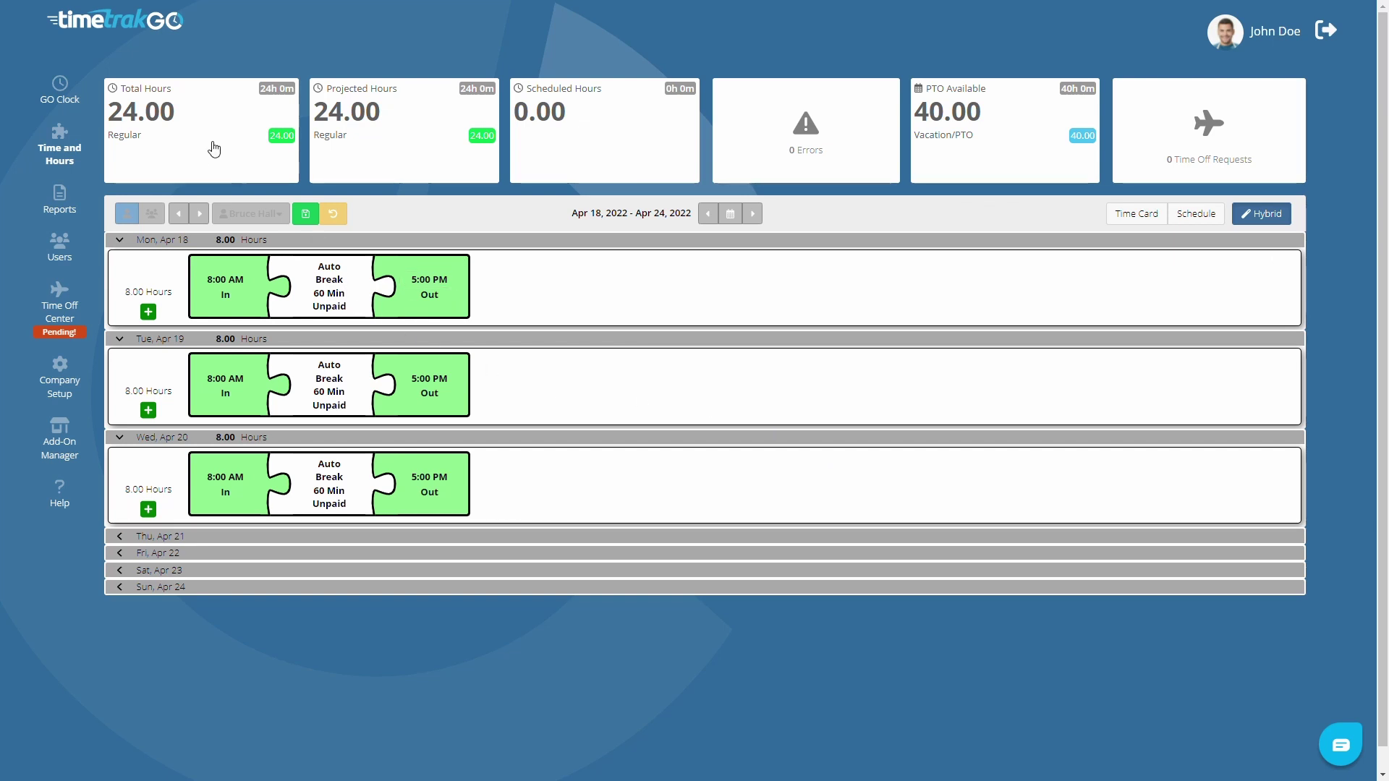
left_click(306, 216)
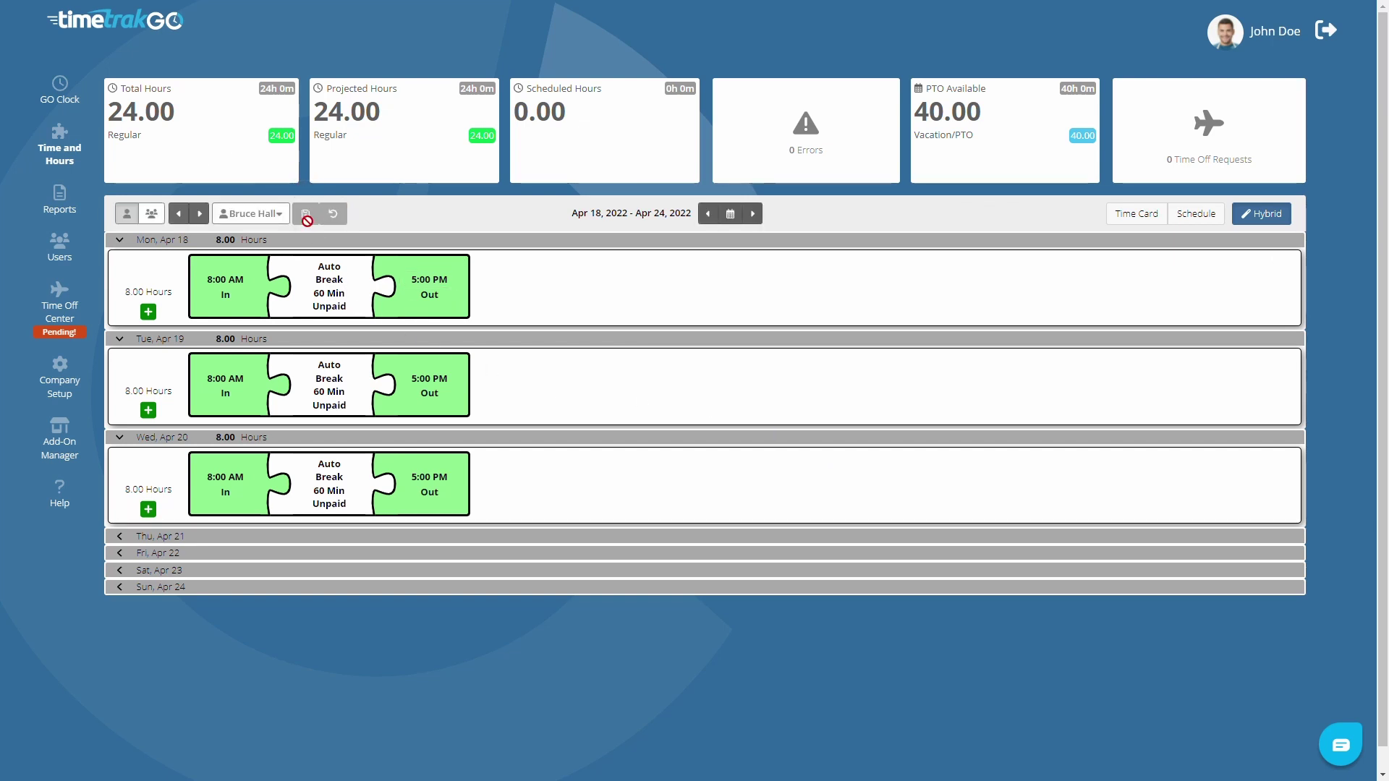
left_click(184, 213)
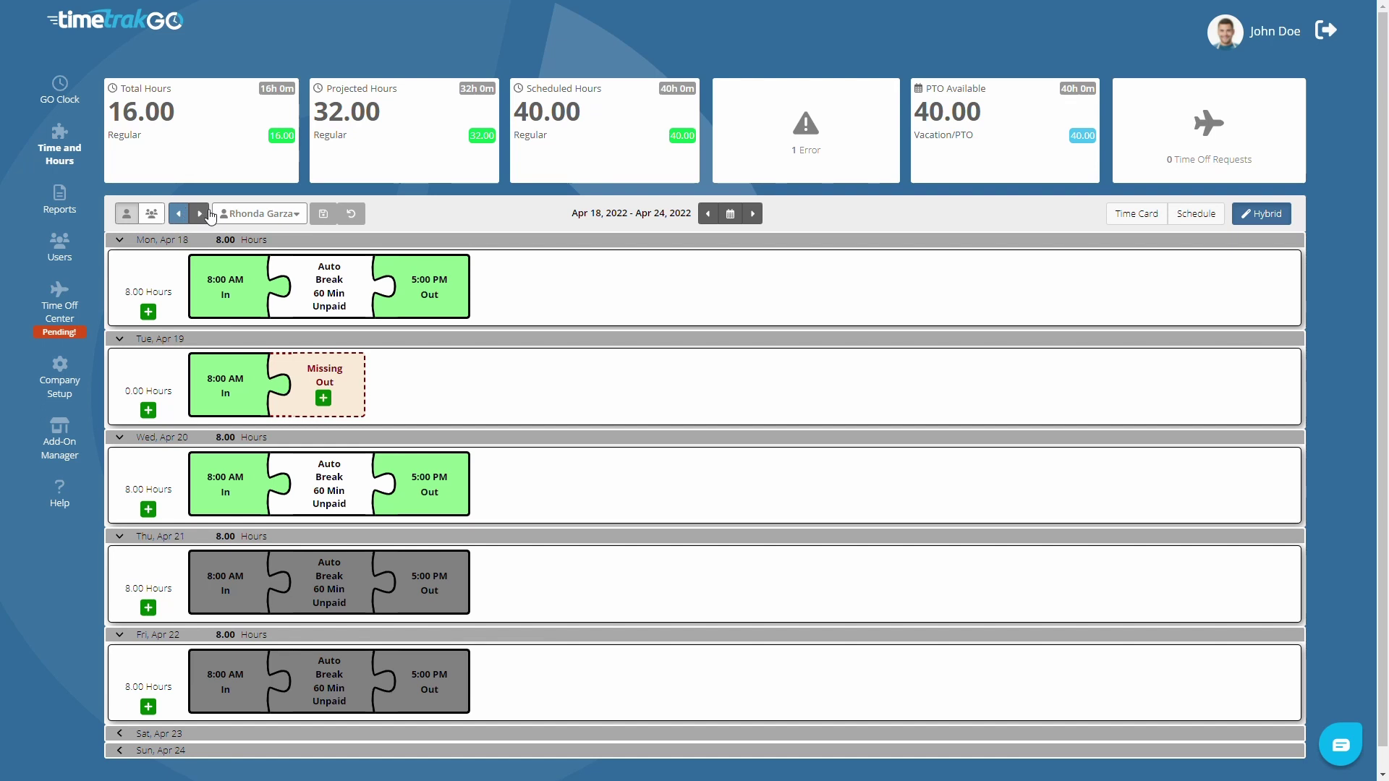
Comment 'test comm' on Tuesday's 5:00 PM out punch, then switch to another employee
left_click(323, 398)
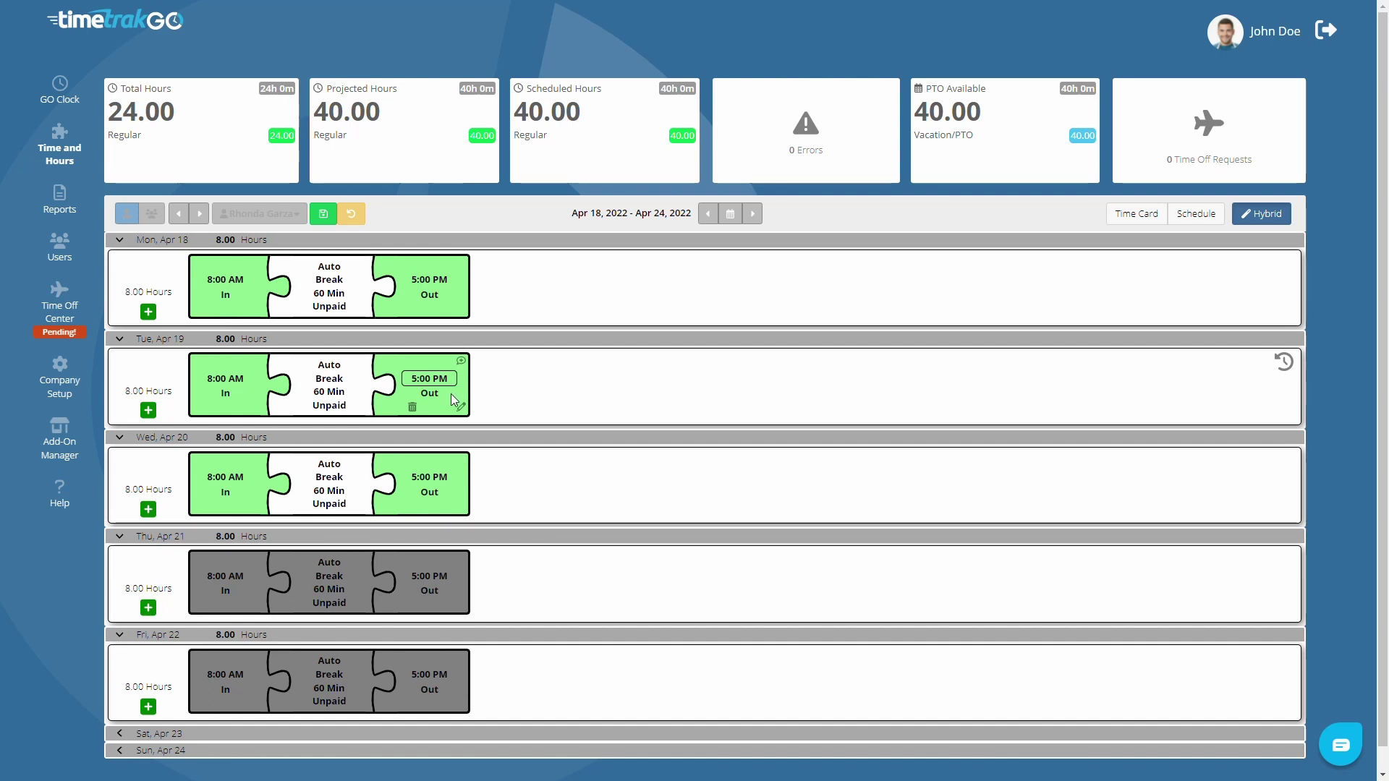
left_click(462, 405)
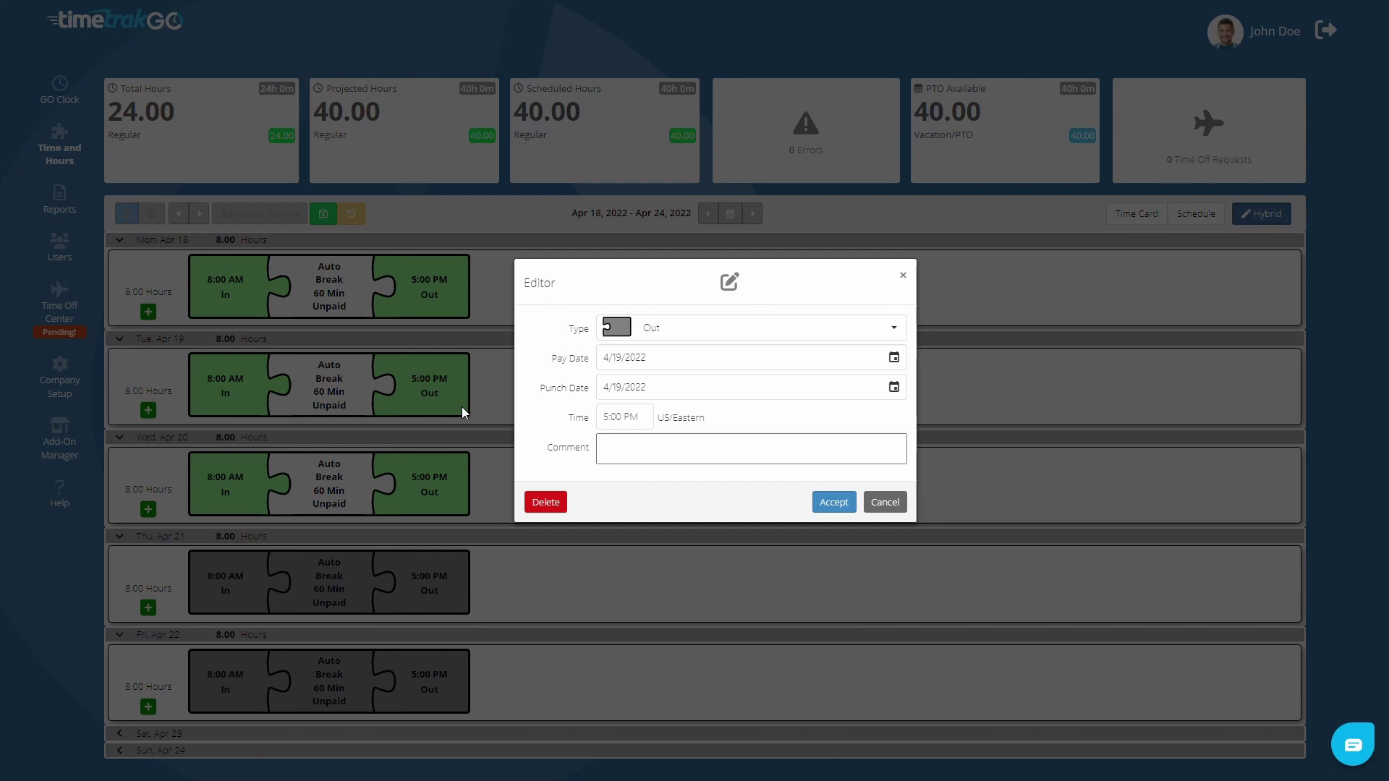
left_click(618, 450)
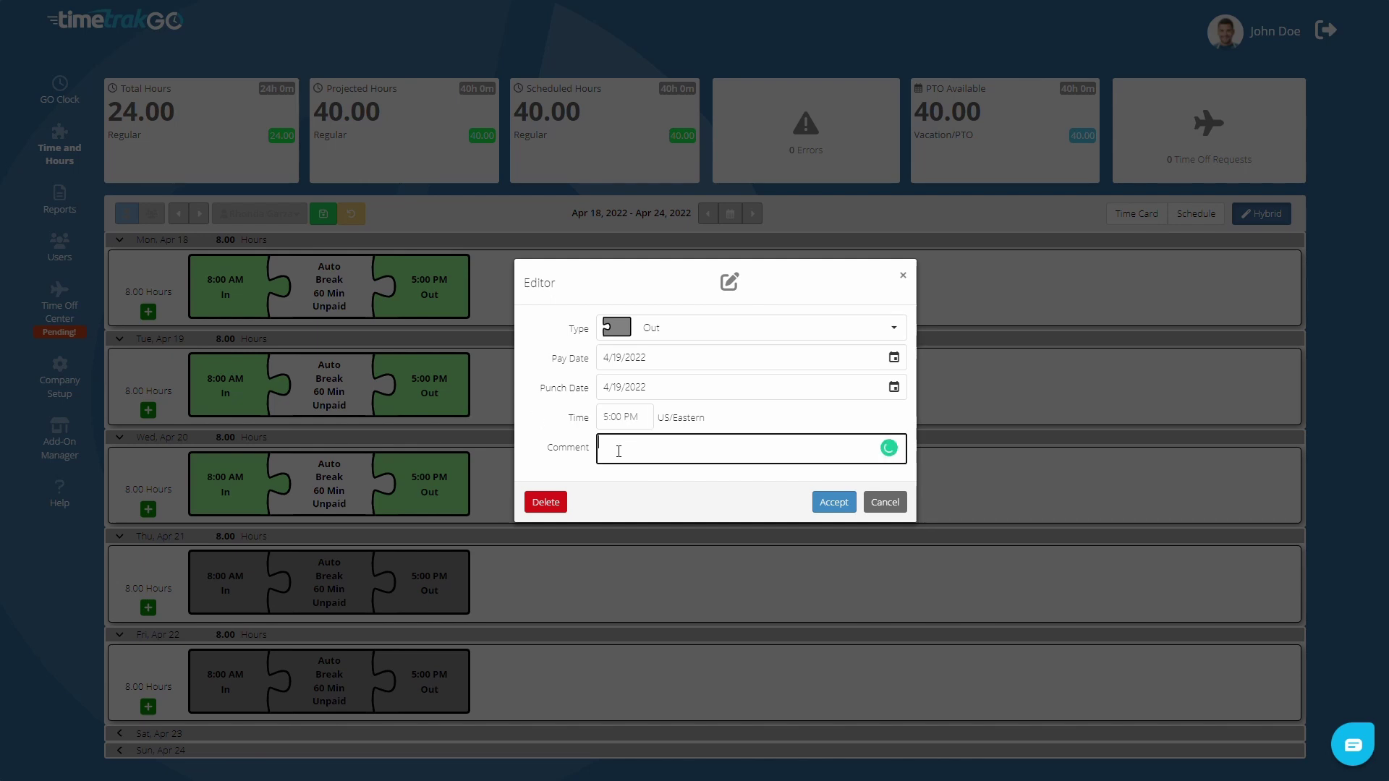
type("test comment")
left_click(833, 503)
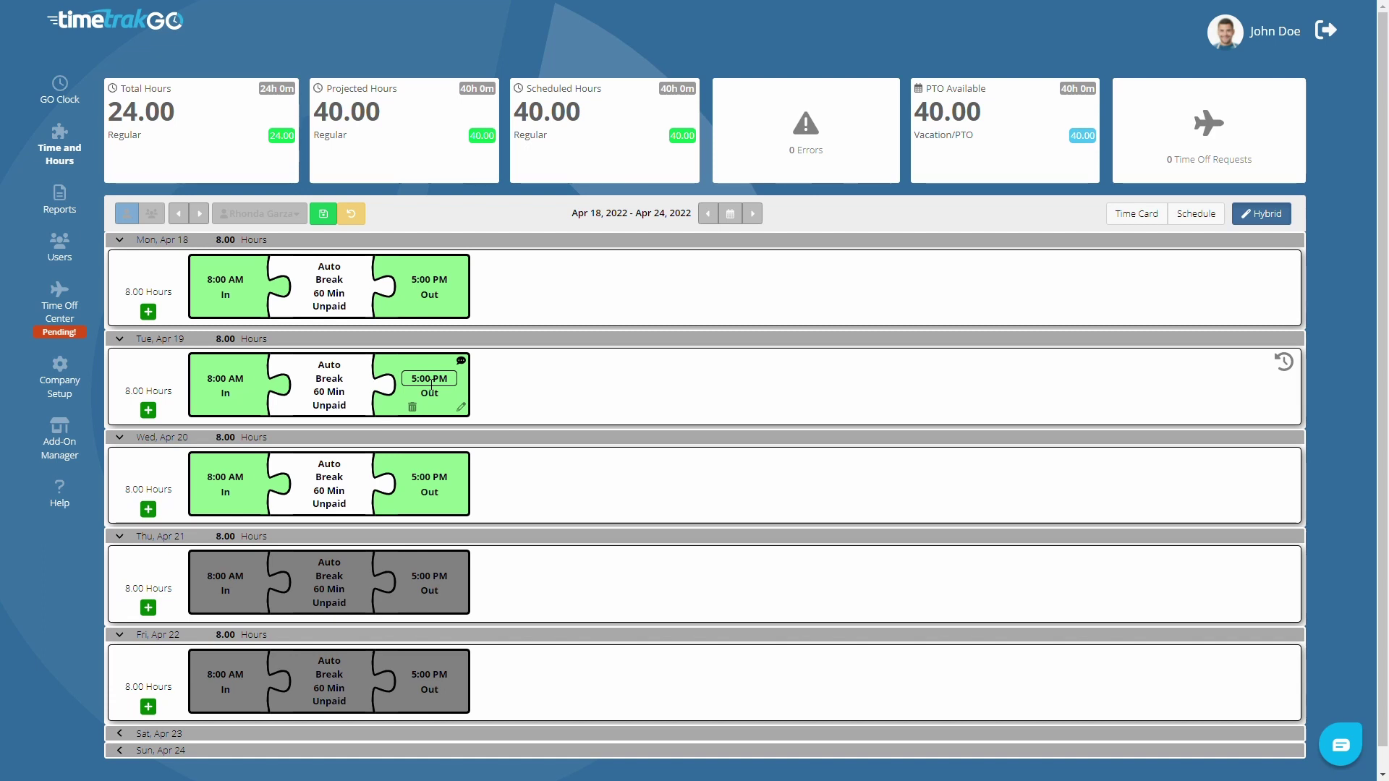
left_click(414, 407)
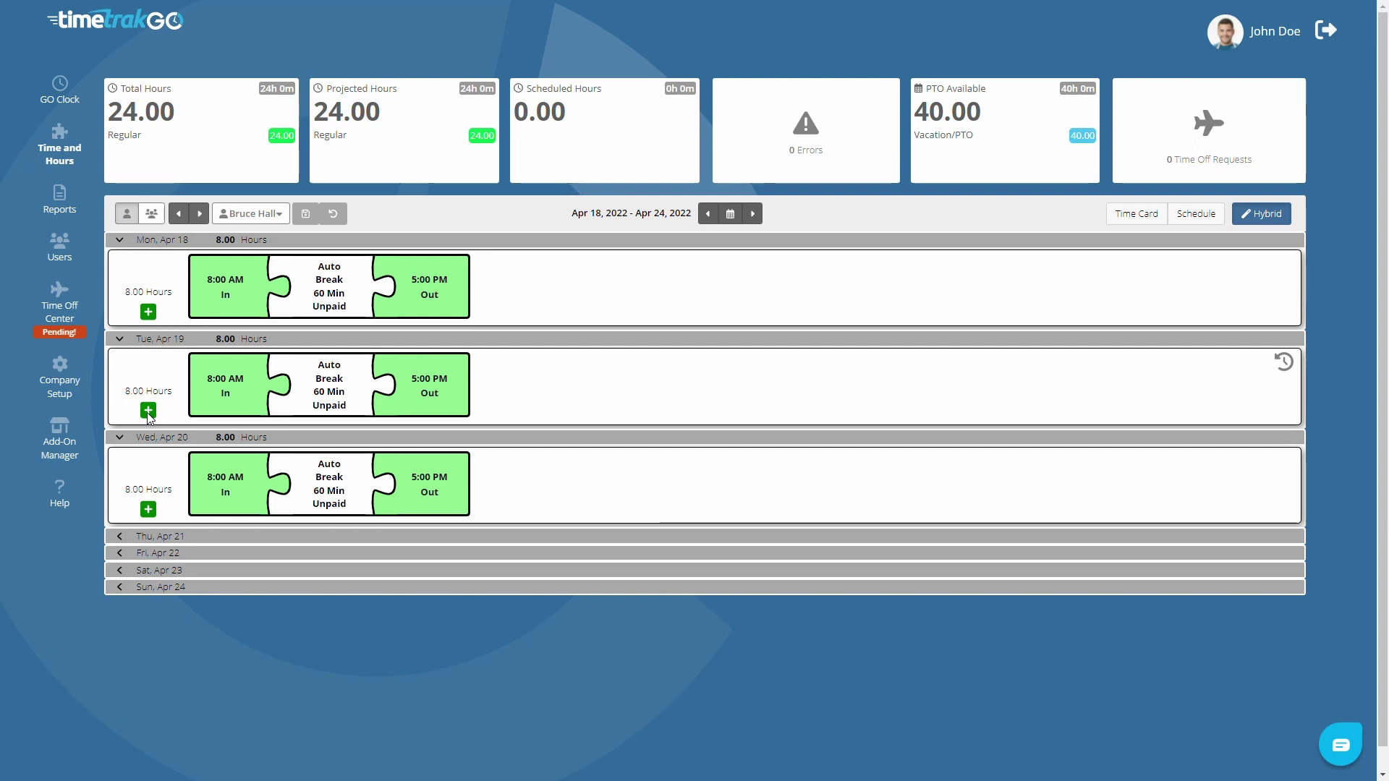
Add and save a 7:00 PM in-punch on Tuesday, Apr 19, then expand Thursday, Apr 21
left_click(148, 411)
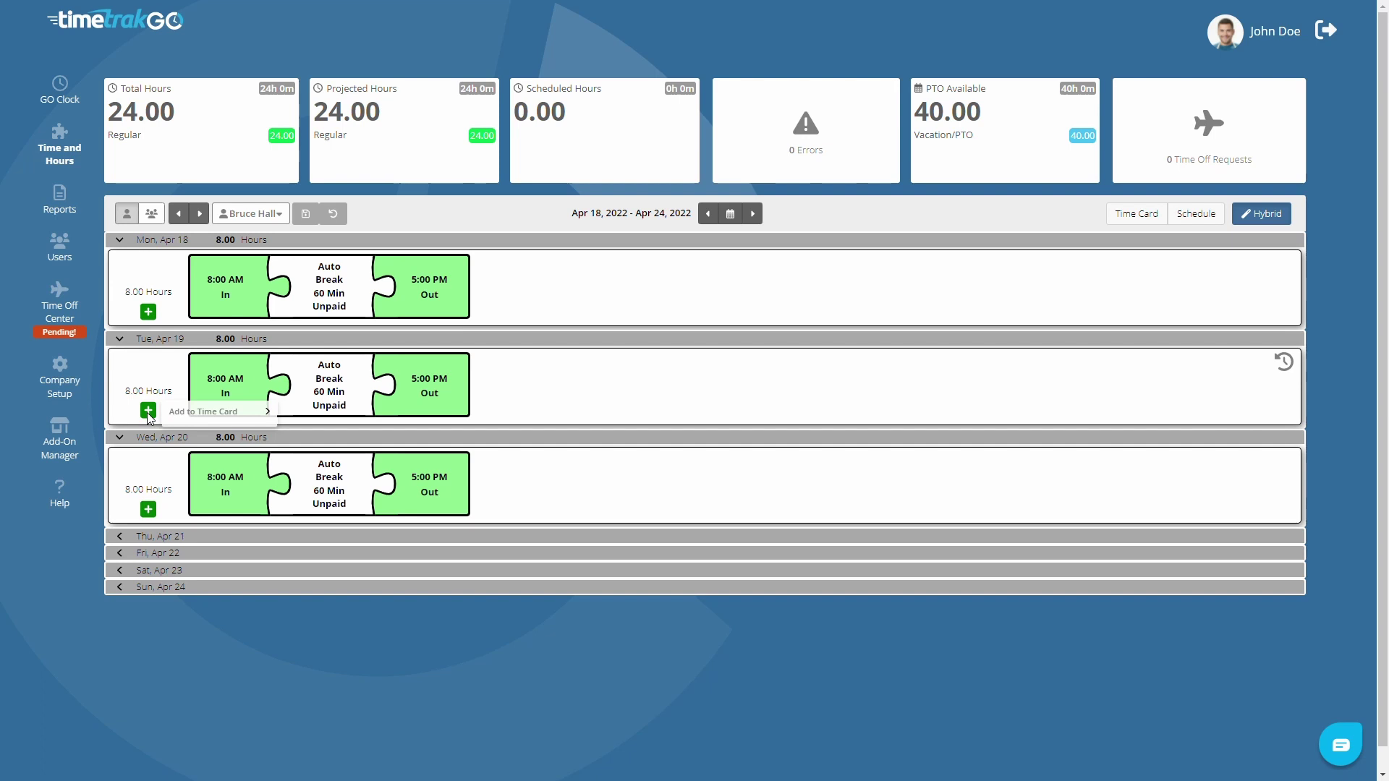
mouse_move(194, 409)
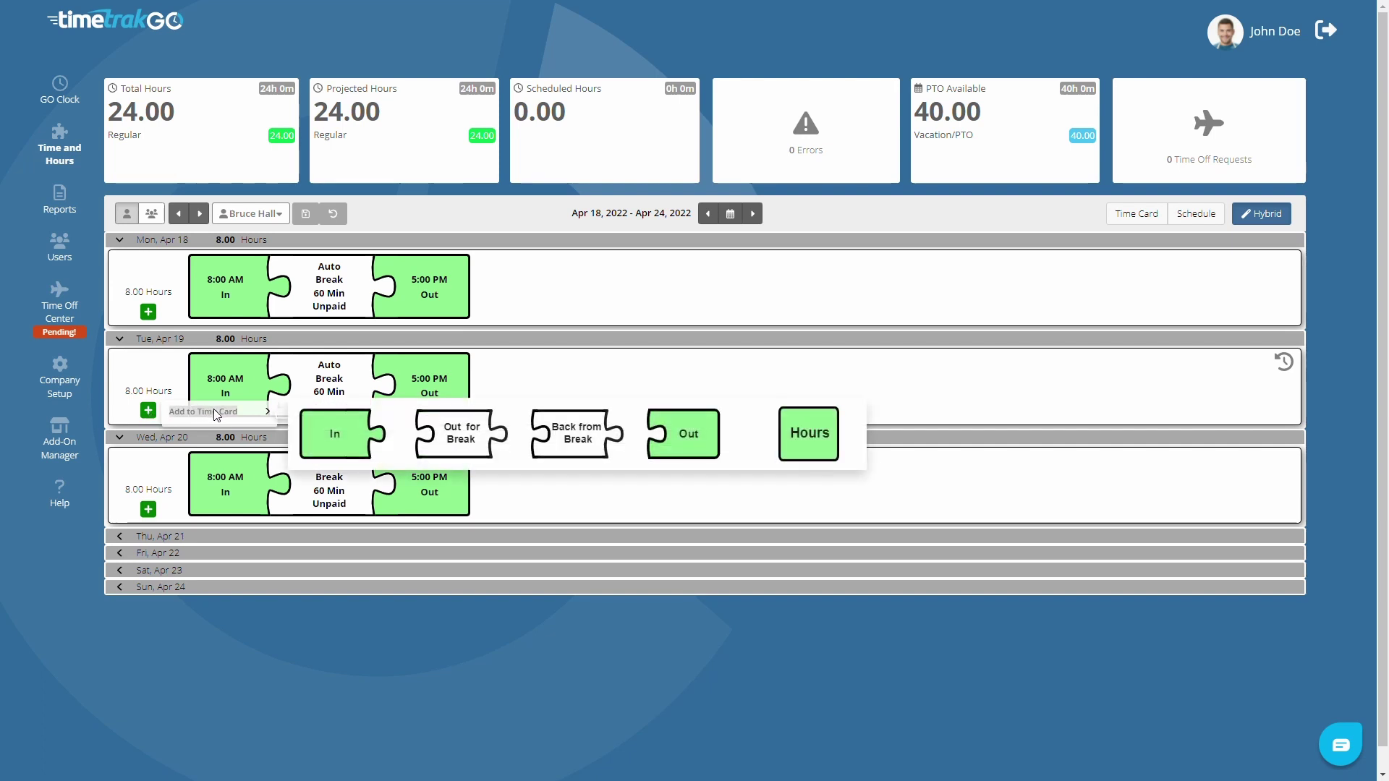
left_click(348, 425)
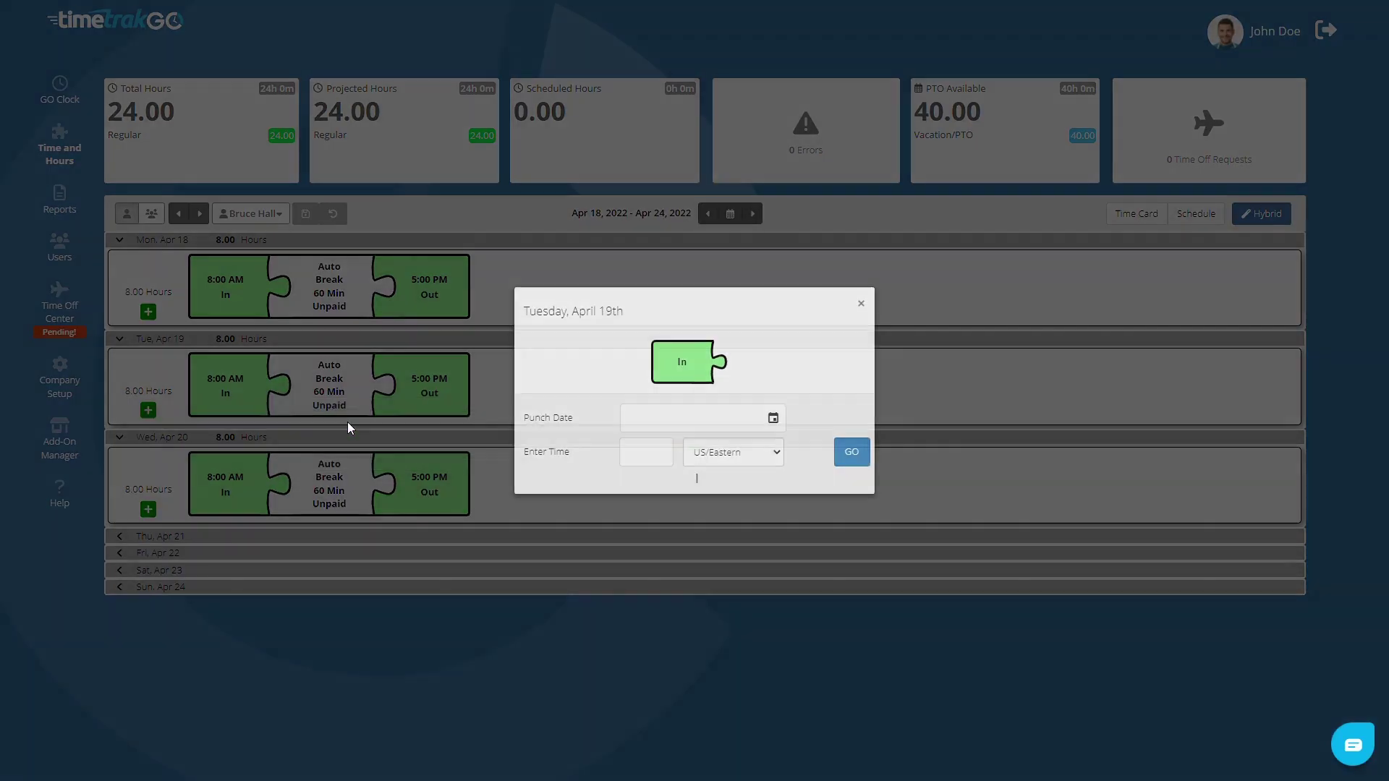
type("7:00 PM")
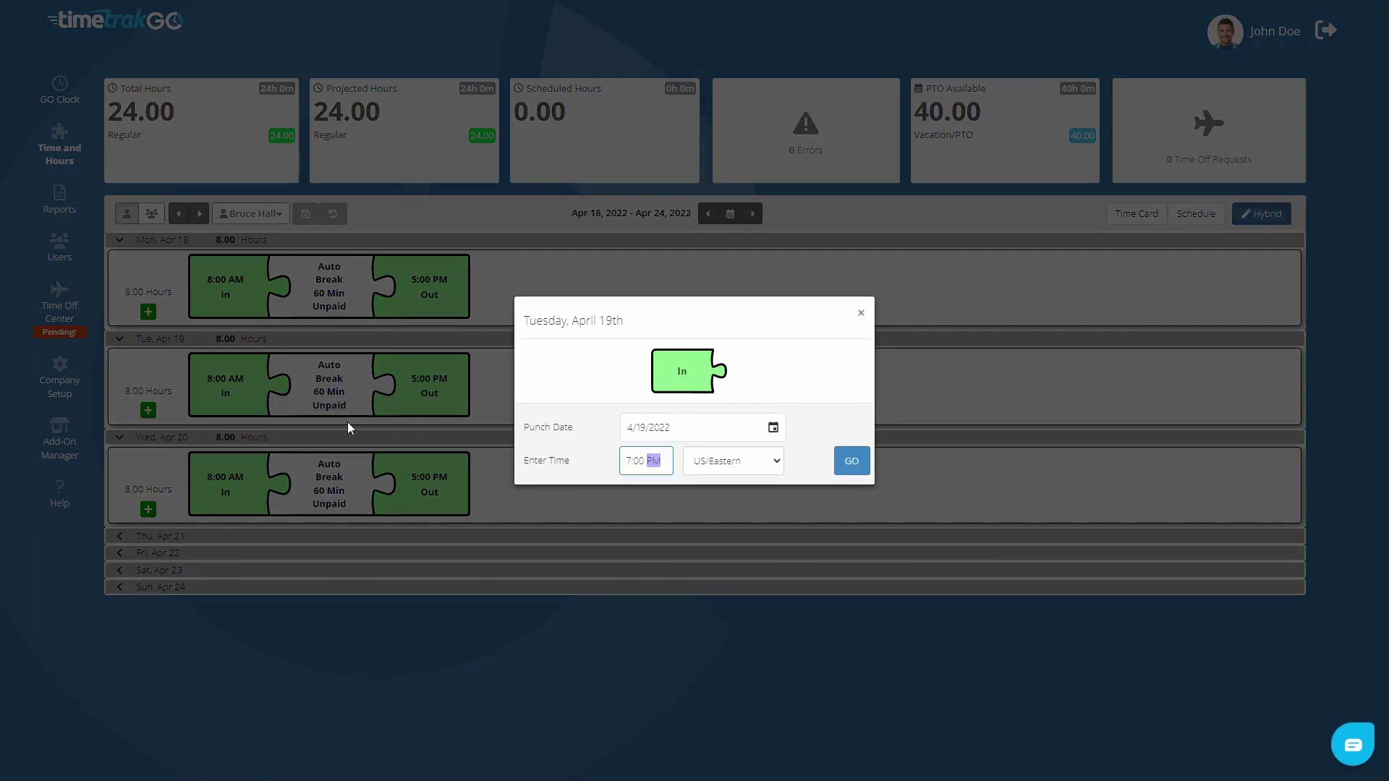
left_click(850, 462)
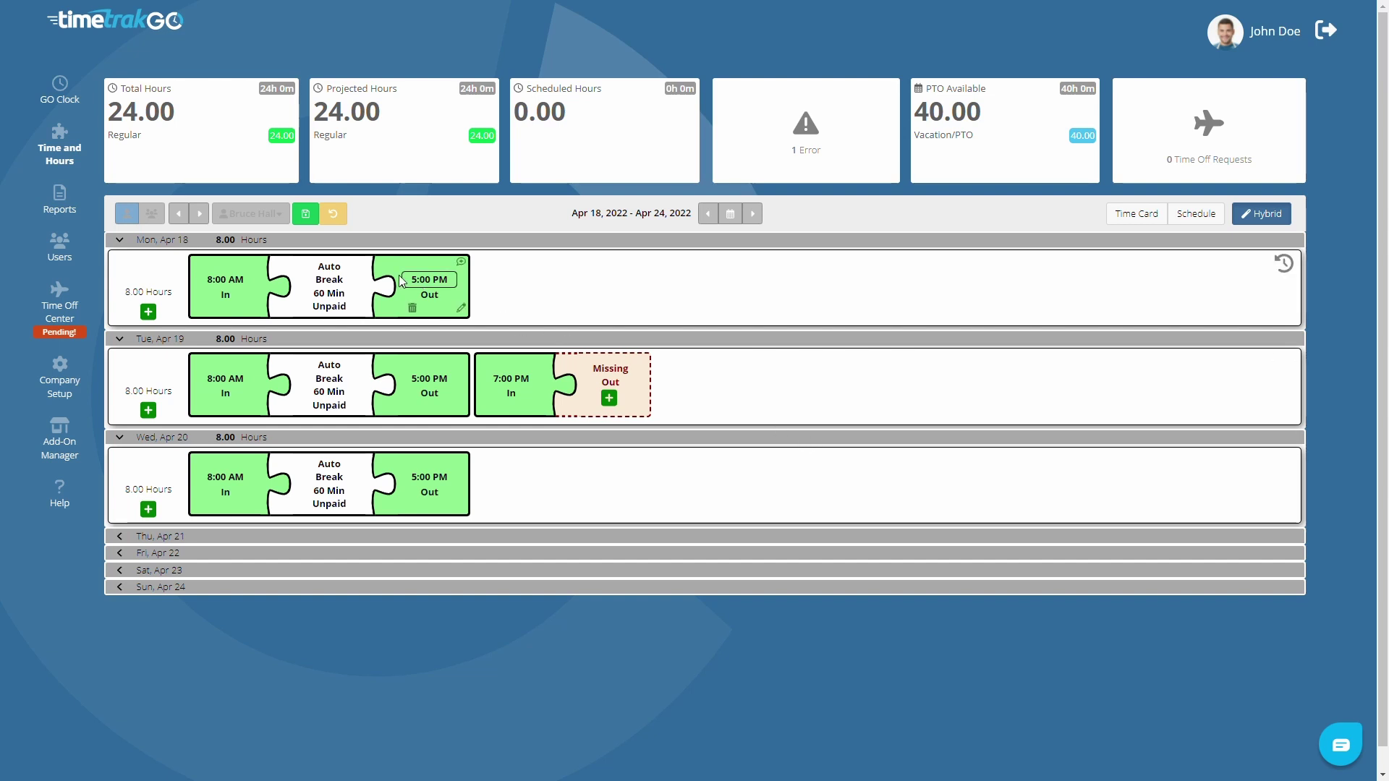
left_click(313, 227)
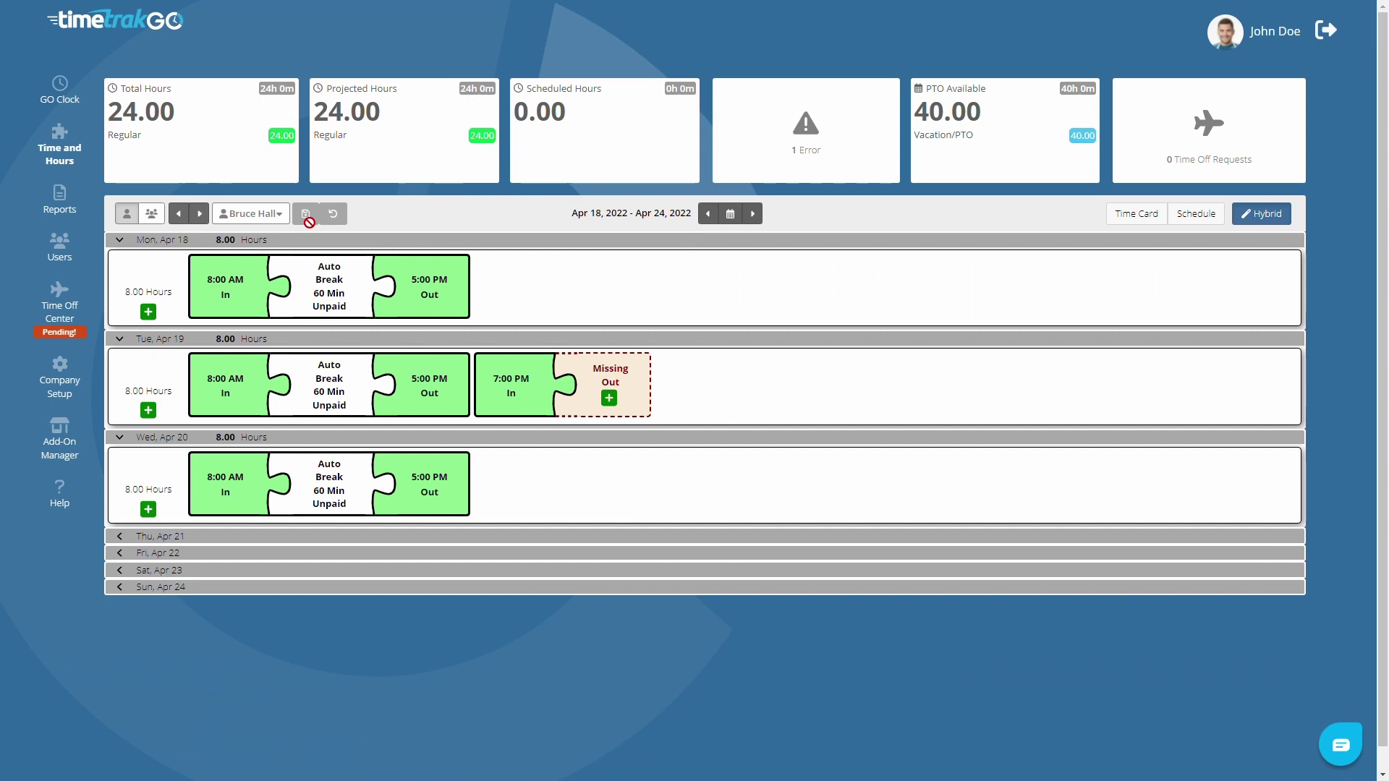
left_click(147, 538)
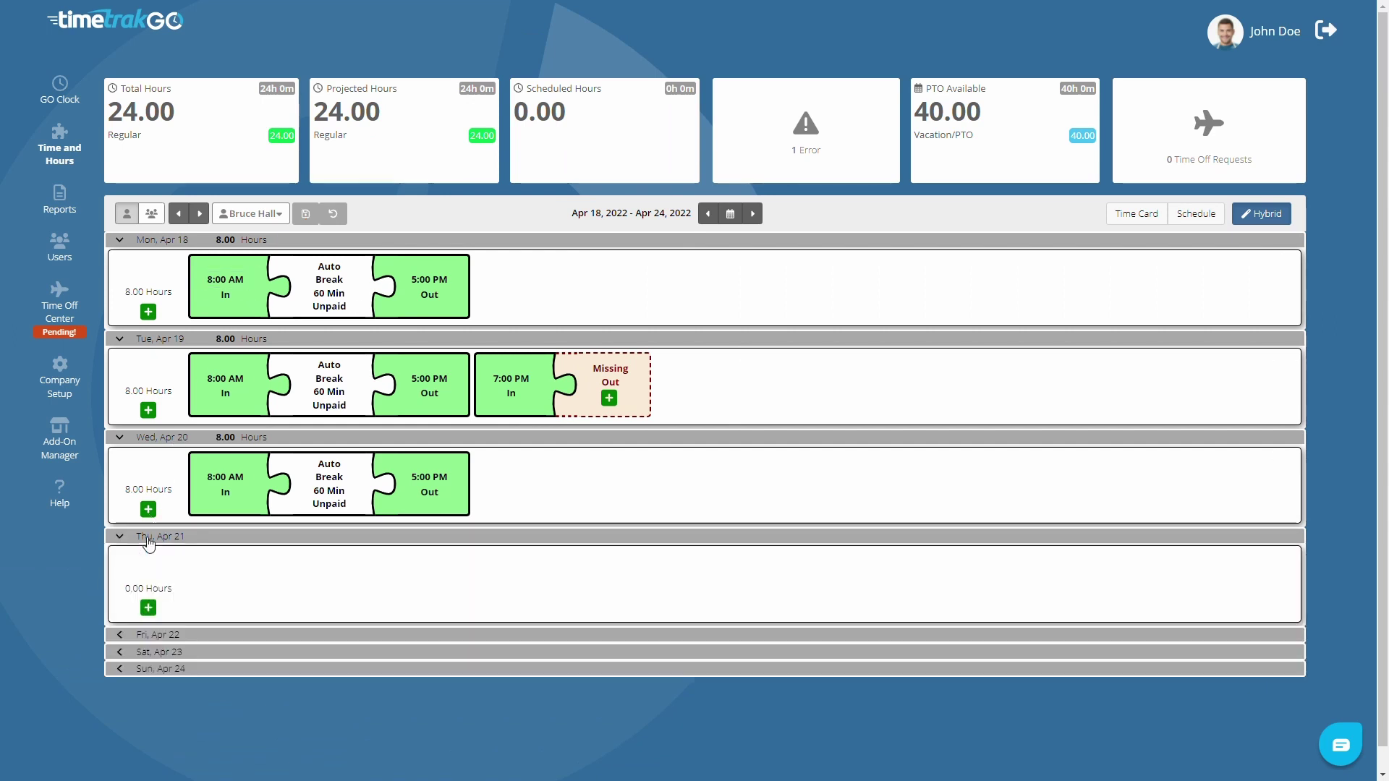
Add an 8-hour Vacation/PTO hours entry to Thursday, Apr 21 and save it
left_click(148, 609)
mouse_move(192, 615)
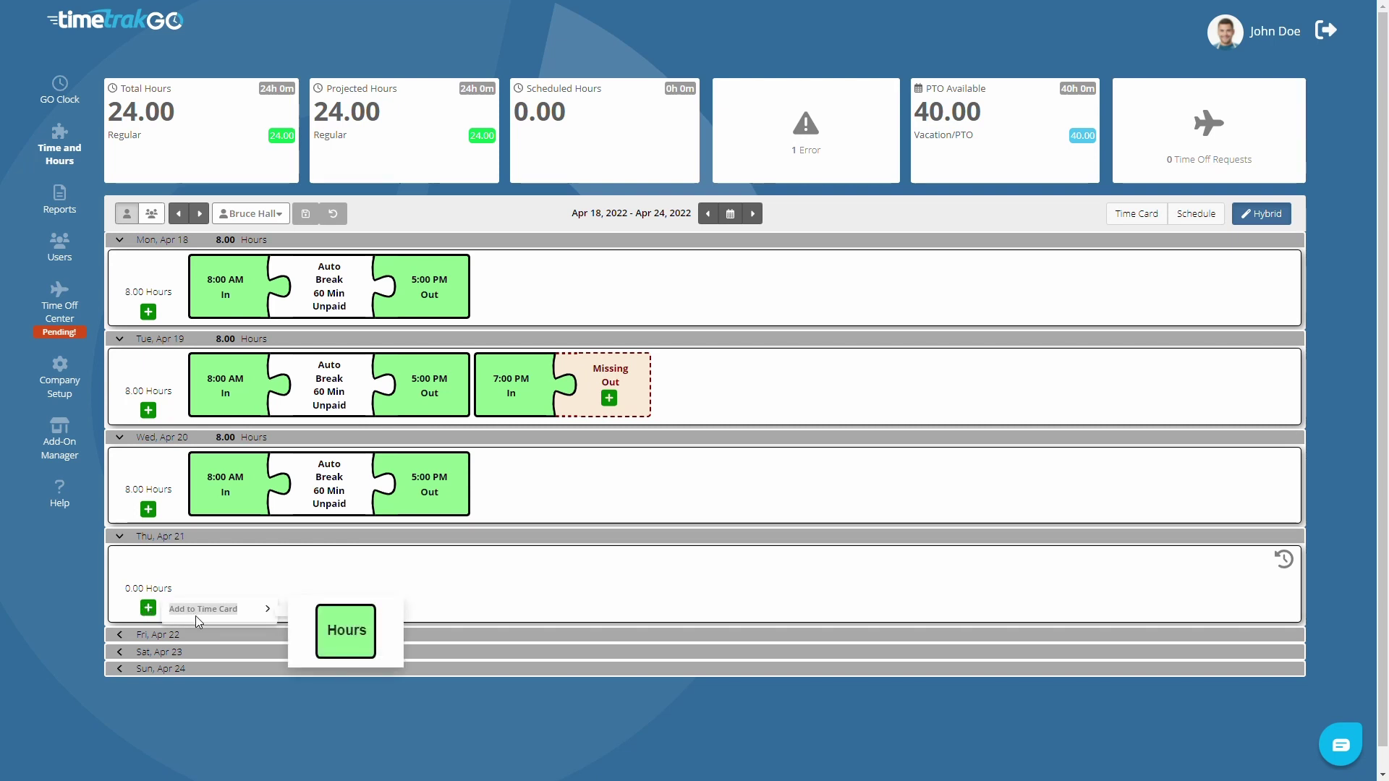
left_click(335, 617)
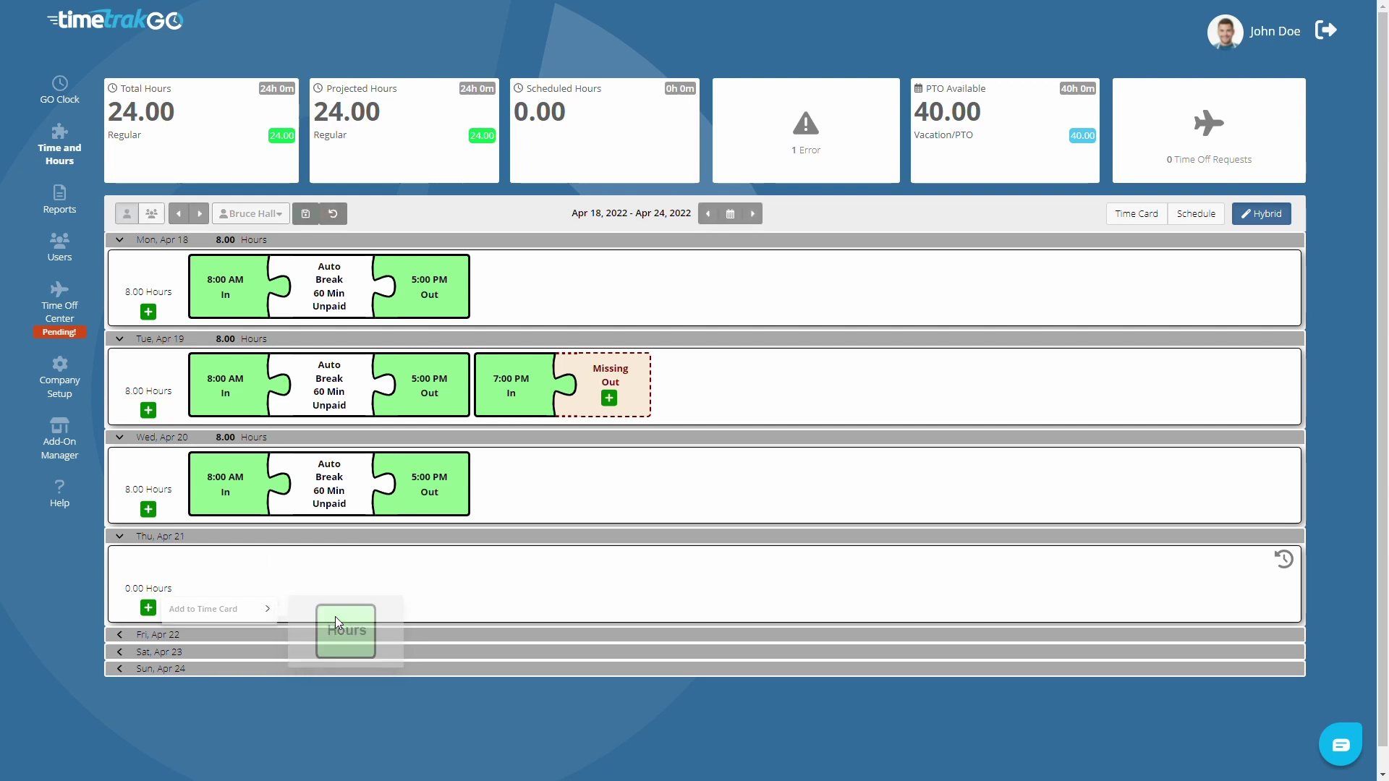
mouse_move(228, 570)
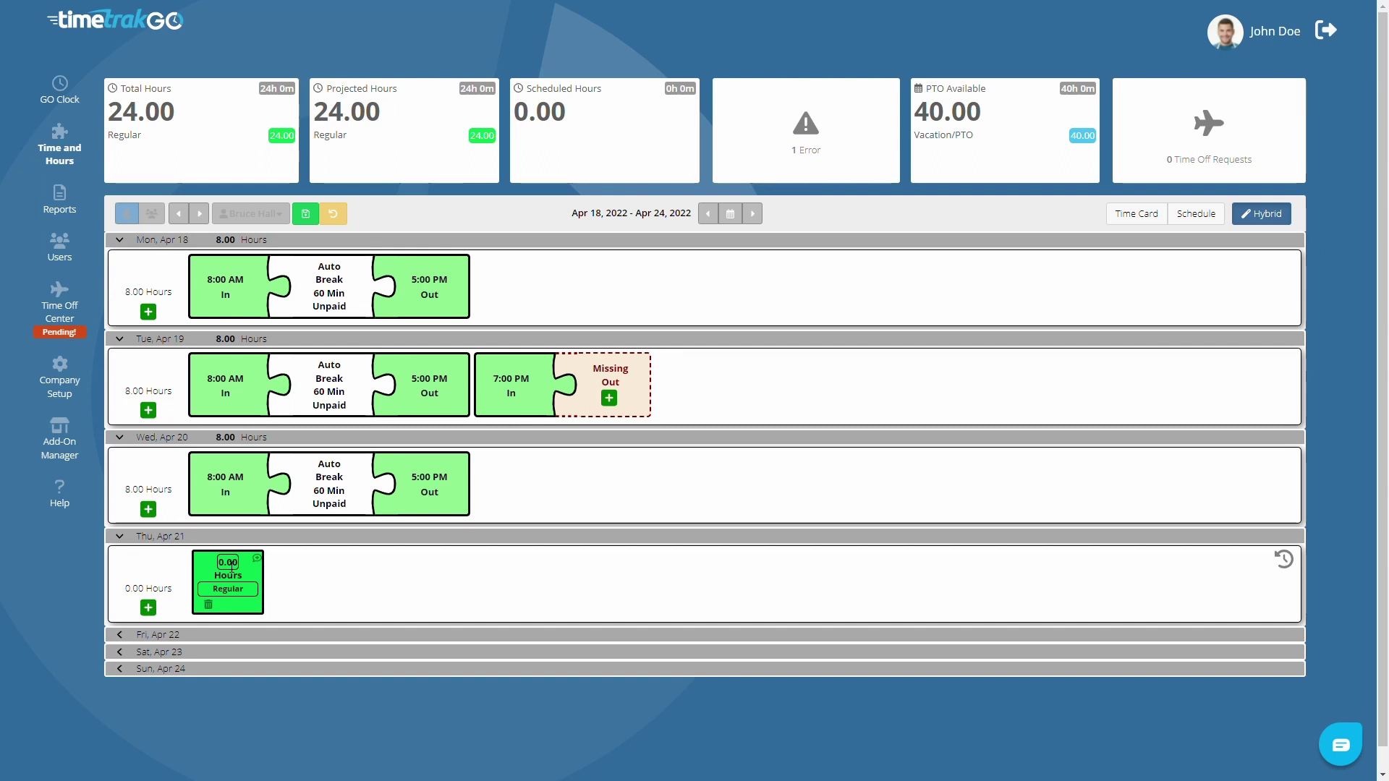
left_click(231, 565)
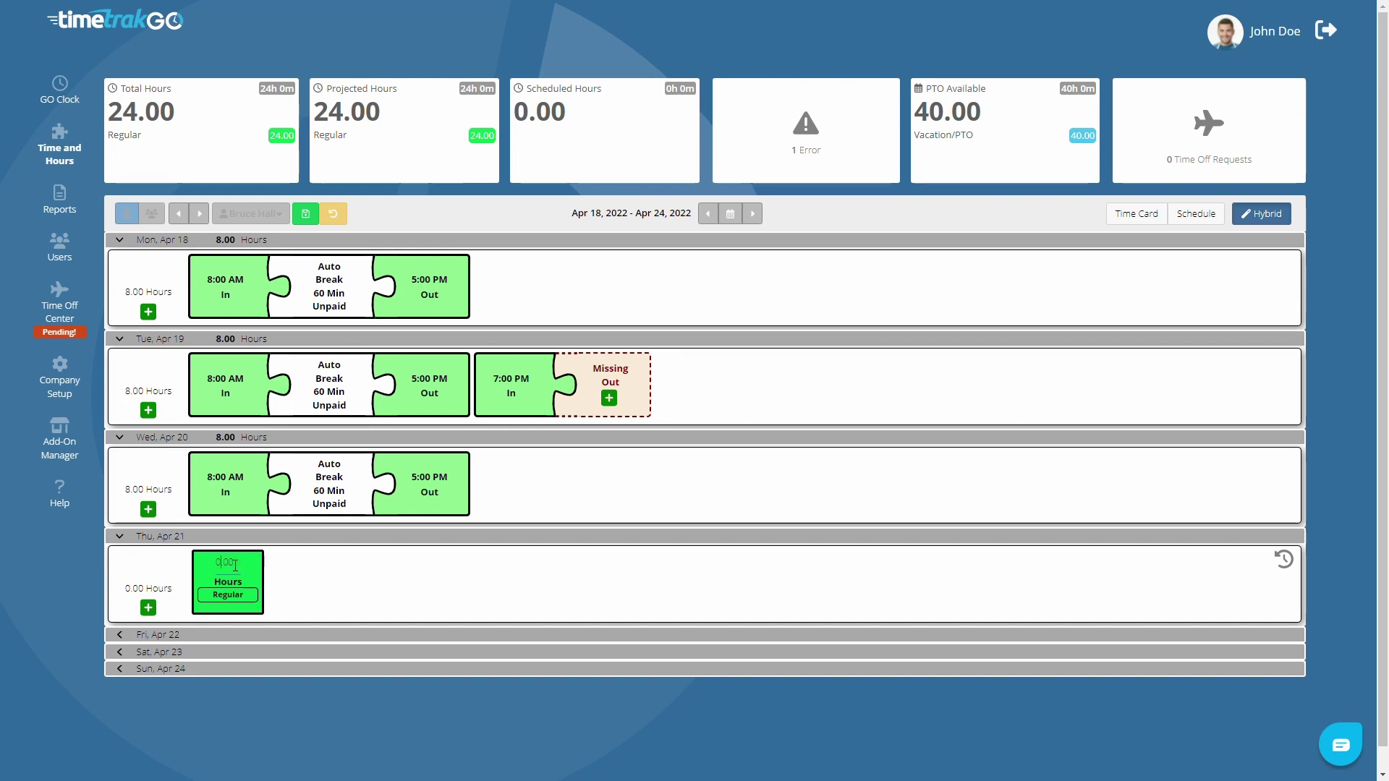
type("8")
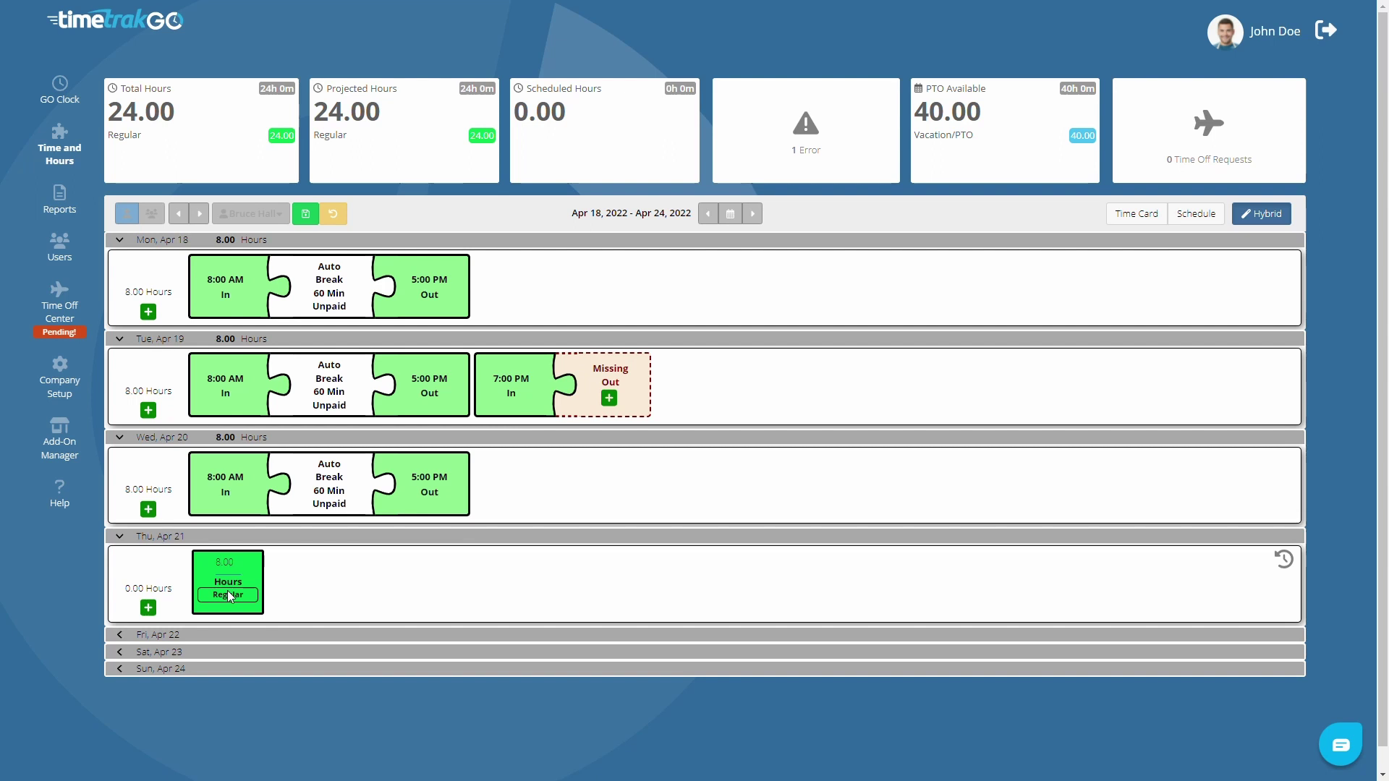
left_click(227, 593)
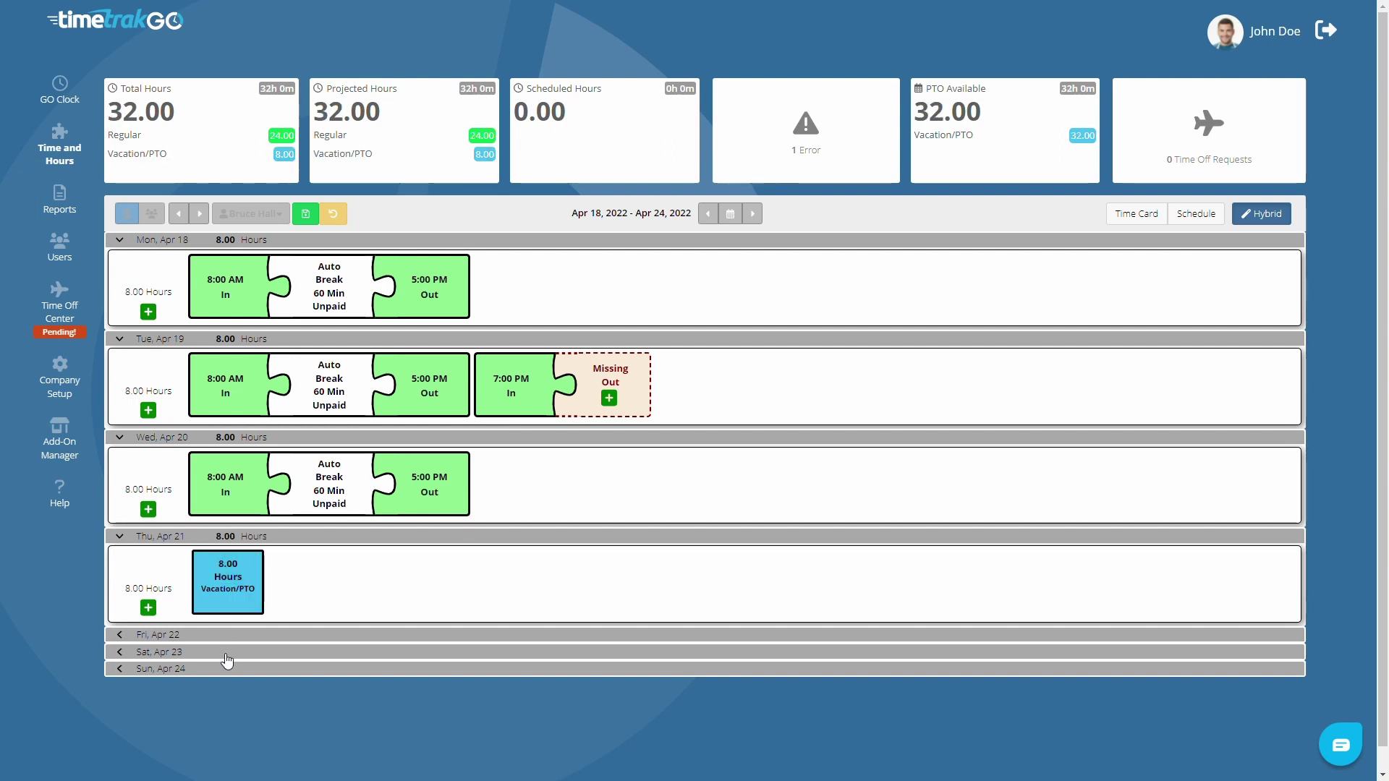
left_click(306, 218)
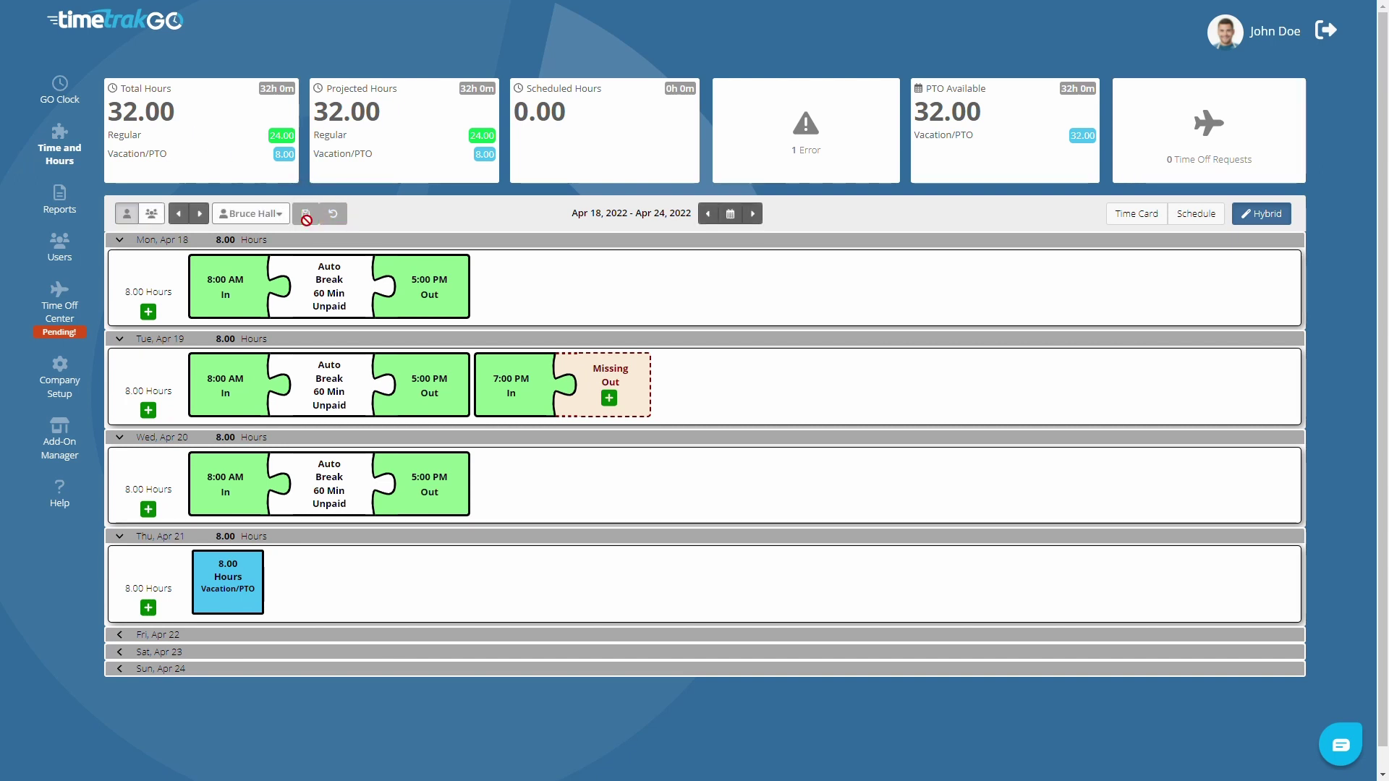